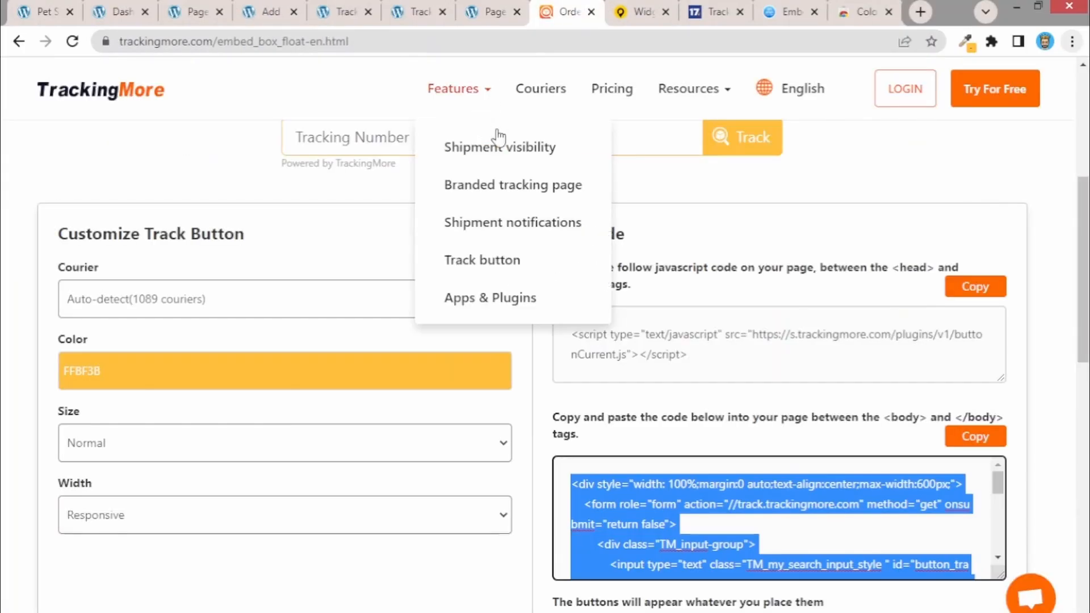
Step: Reload the TrackingMore track button page and review the theme example and its customization options
scroll(97, 180, up, 2)
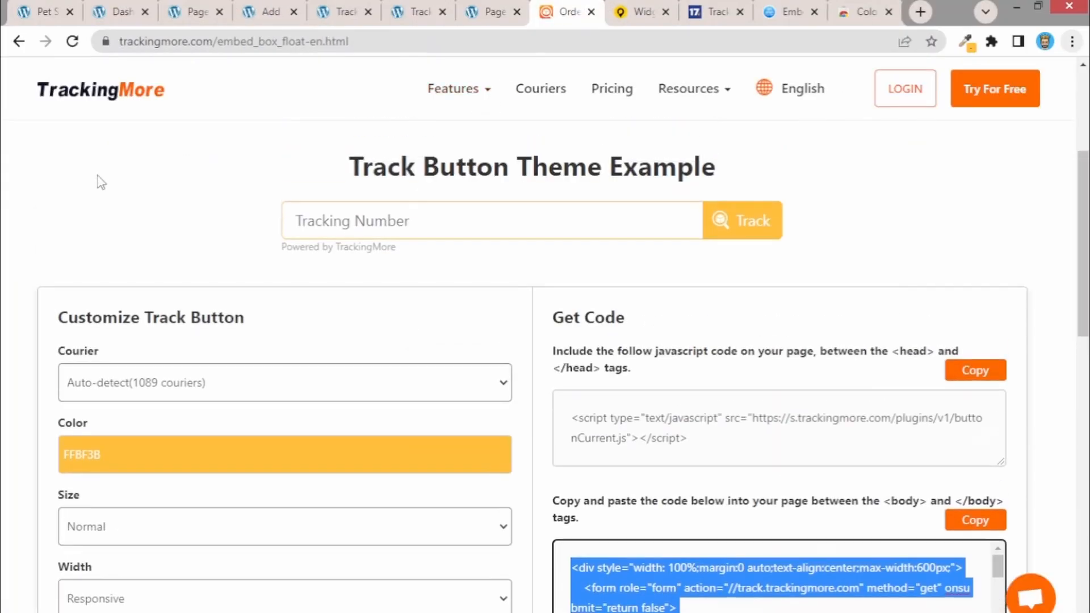
click(114, 193)
scroll(187, 213, up, 3)
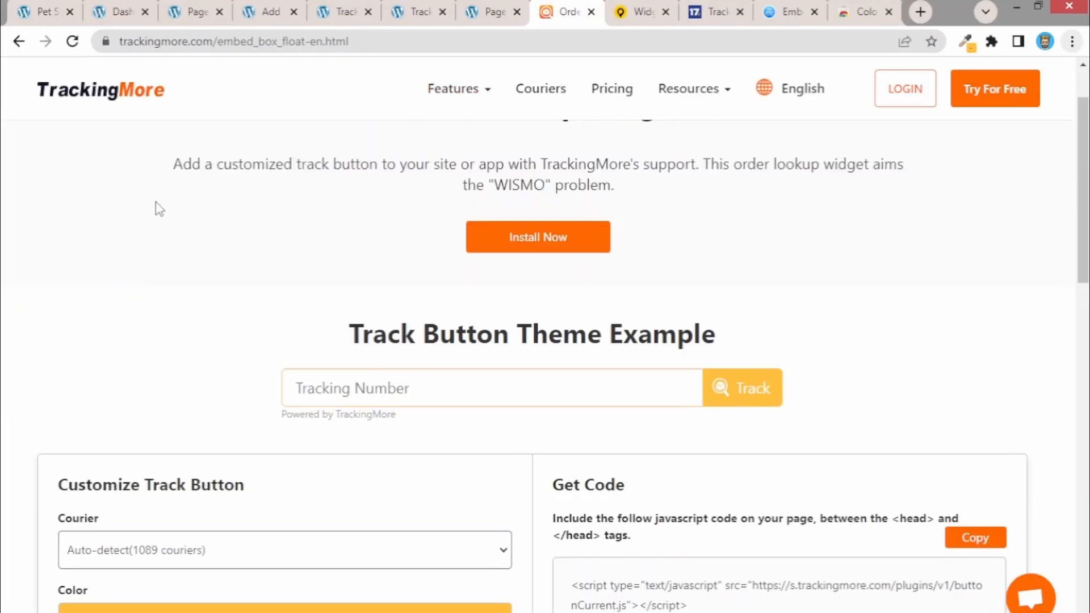
scroll(158, 208, down, 1)
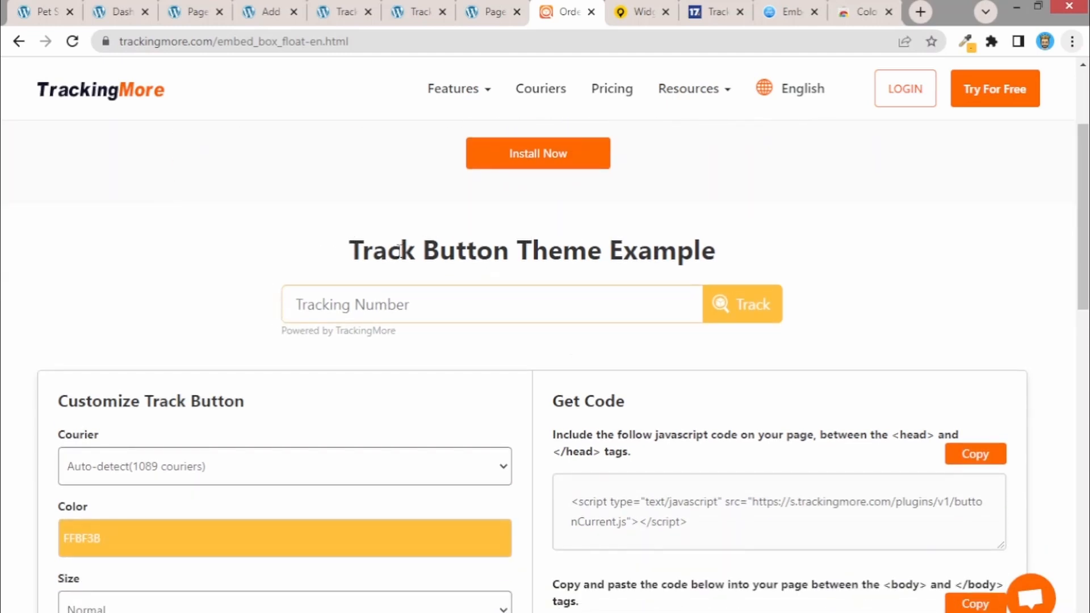
scroll(400, 250, down, 1)
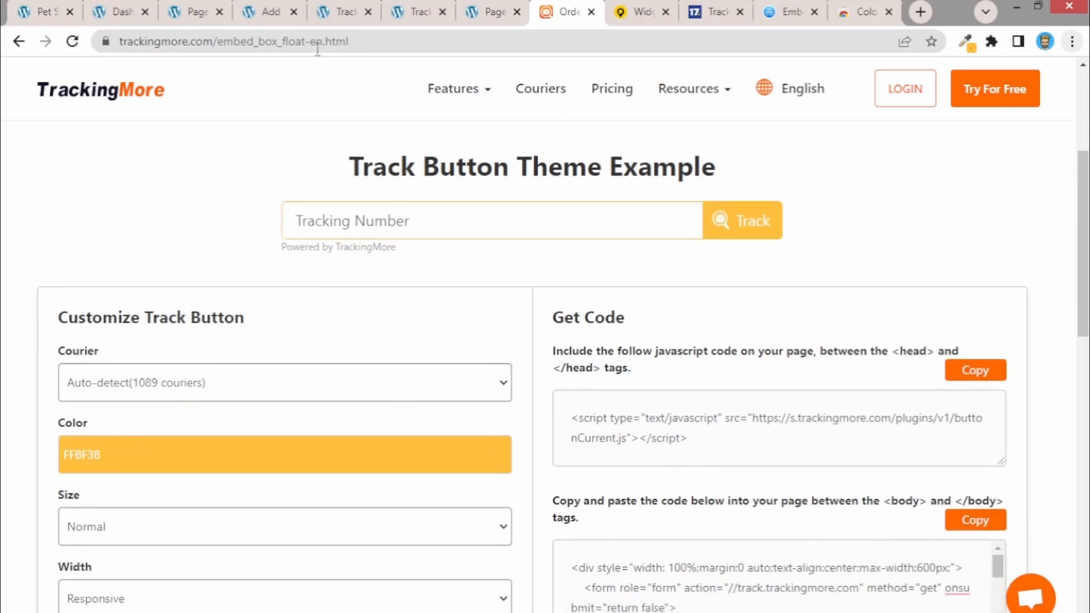
click(330, 42)
key(Return)
scroll(322, 170, down, 3)
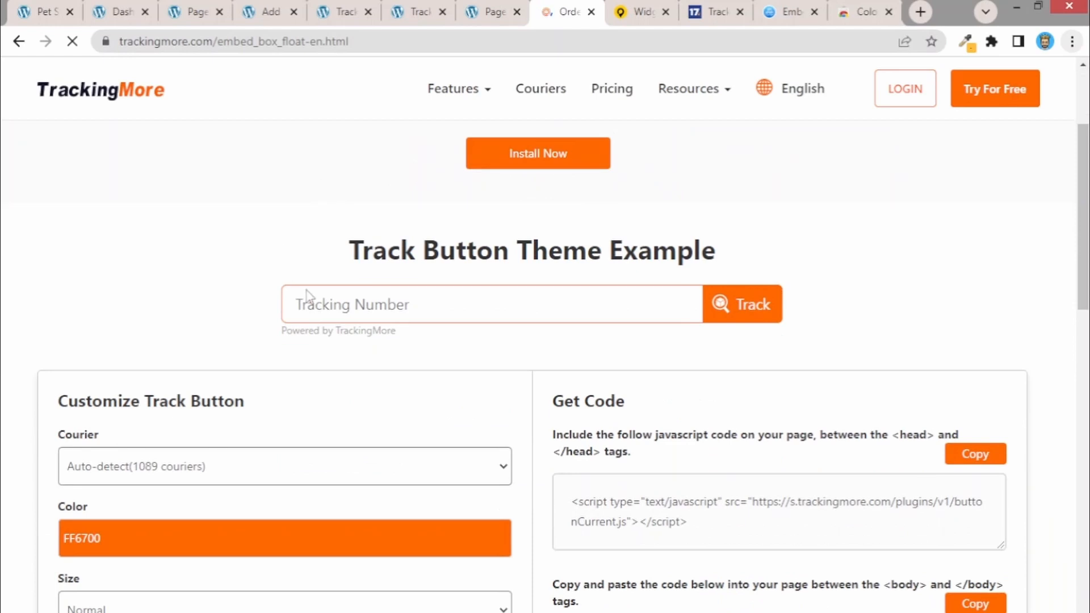
scroll(255, 267, down, 1)
scroll(249, 274, down, 2)
scroll(363, 250, up, 1)
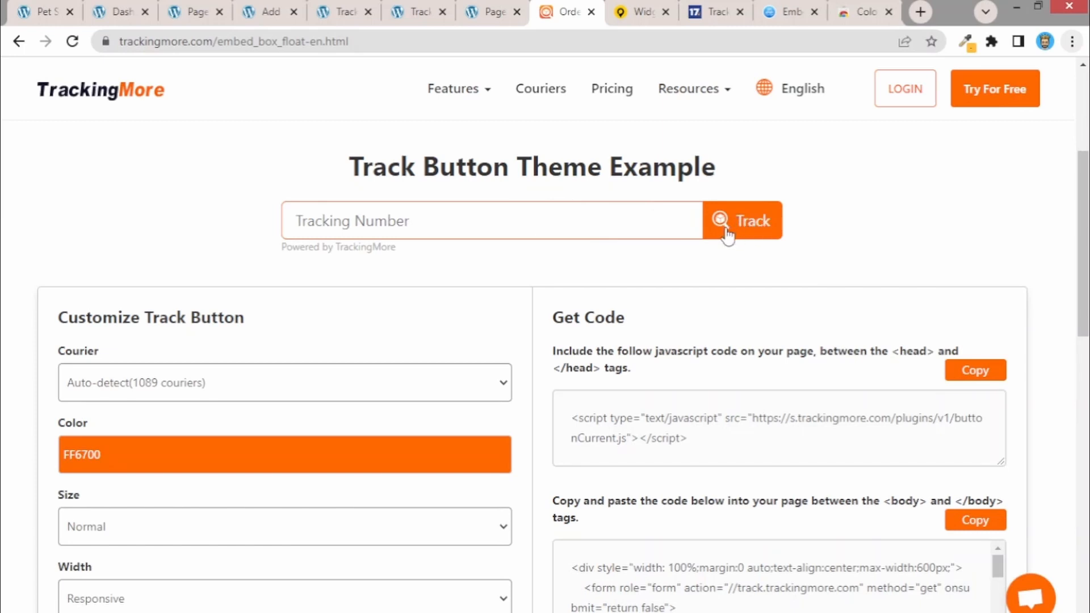
Step: Sample the yellow of the Money Guarantee icon on the pet store home page with ColorZilla, and view the extension's web store page
click(64, 12)
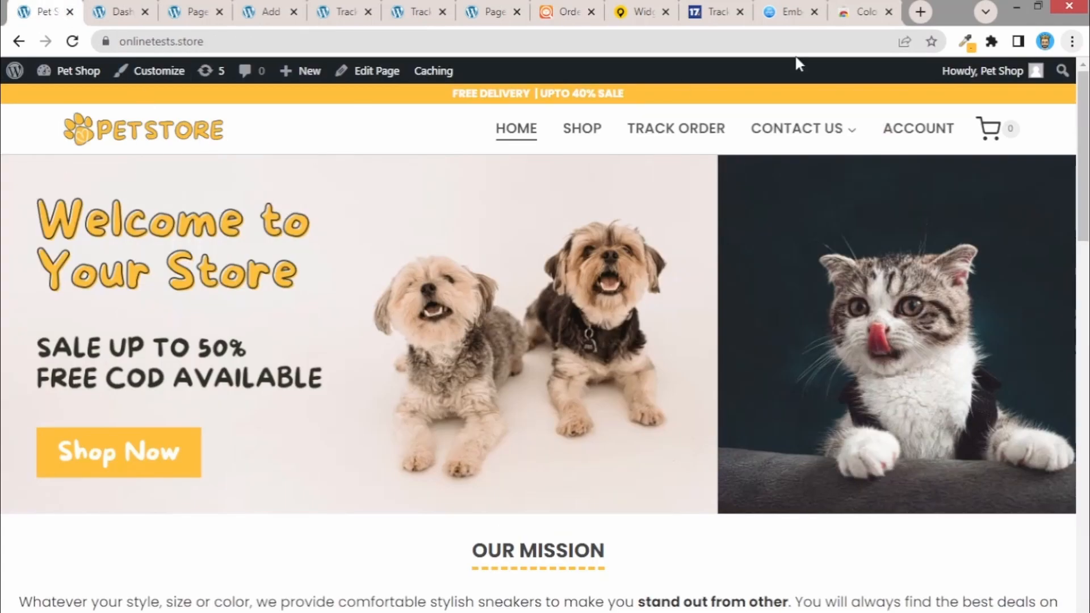
click(966, 45)
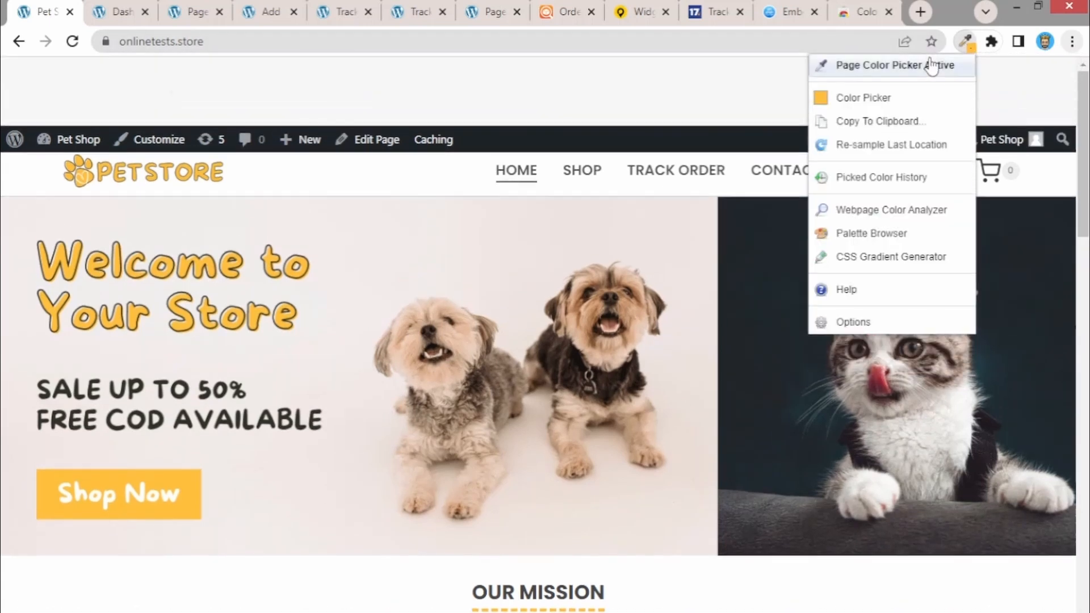
scroll(627, 248, down, 20)
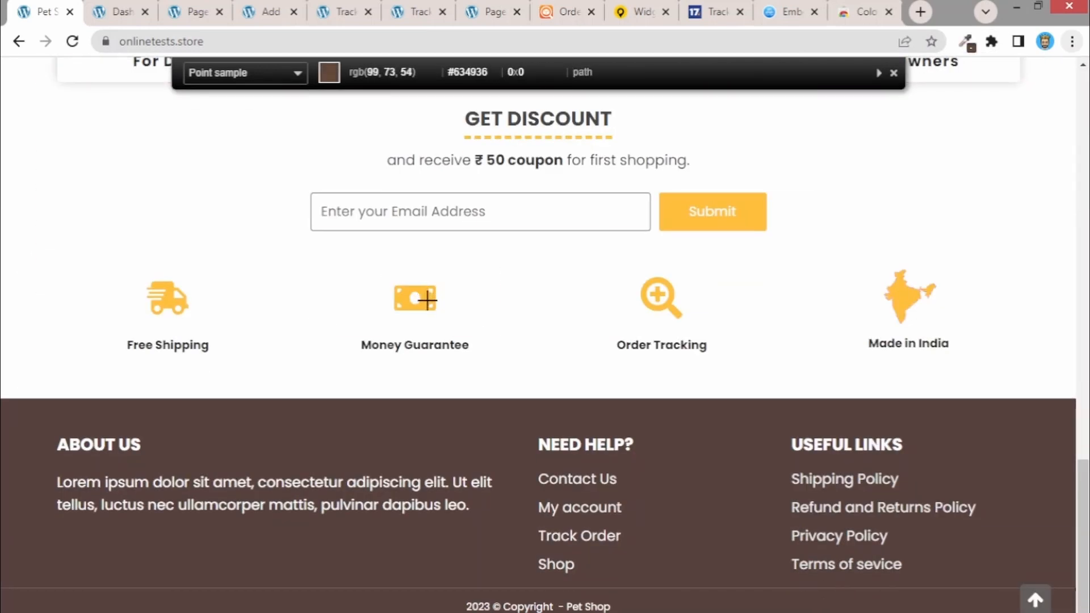
click(427, 299)
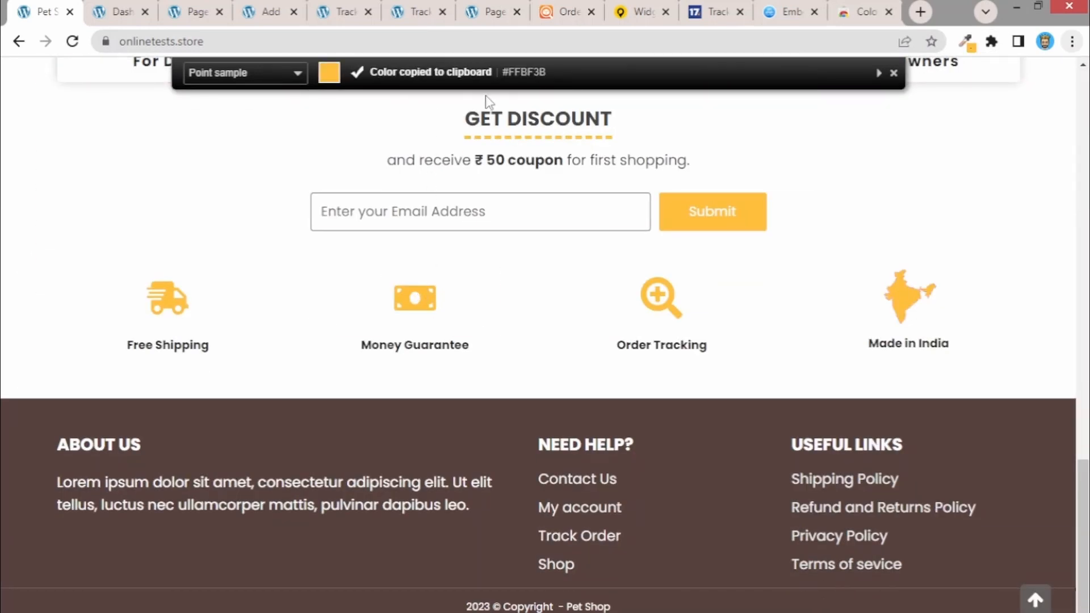
scroll(484, 172, up, 10)
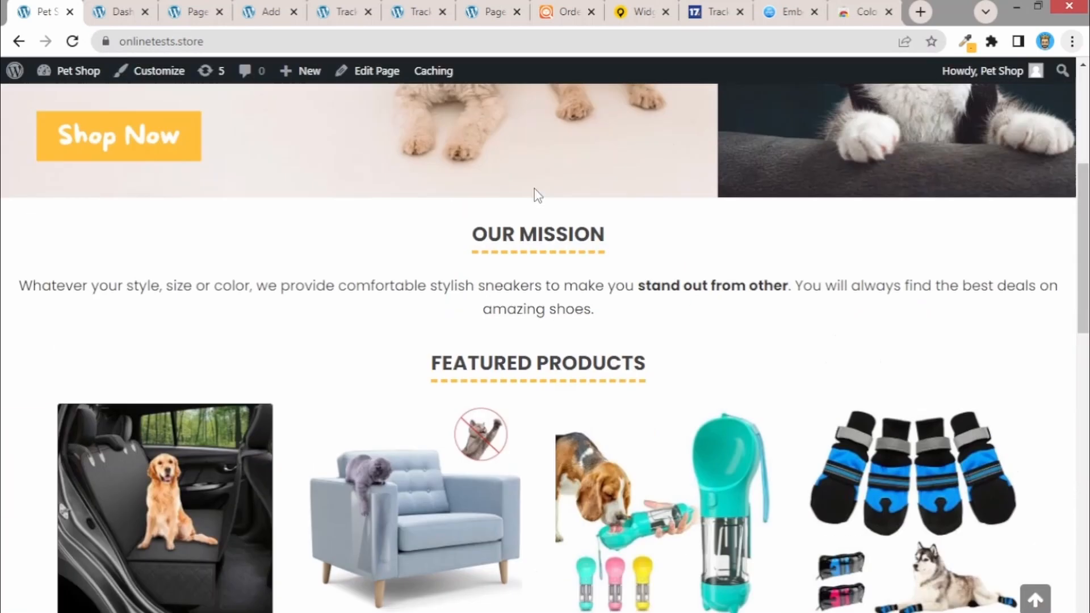
scroll(536, 193, up, 3)
click(866, 12)
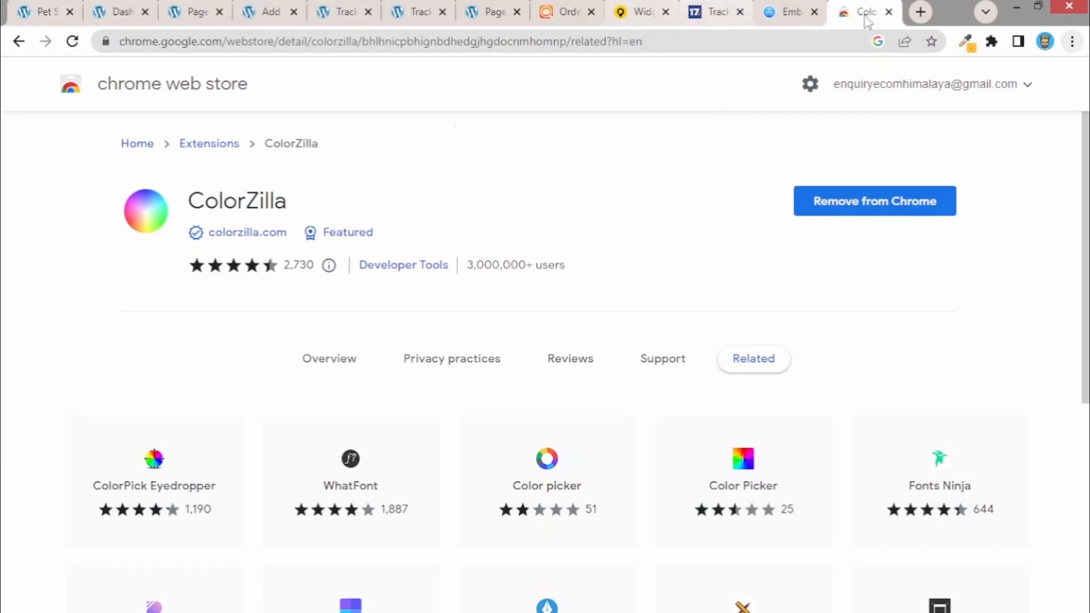
Step: Set the TrackingMore track button color to the sampled FFBF3B
click(553, 7)
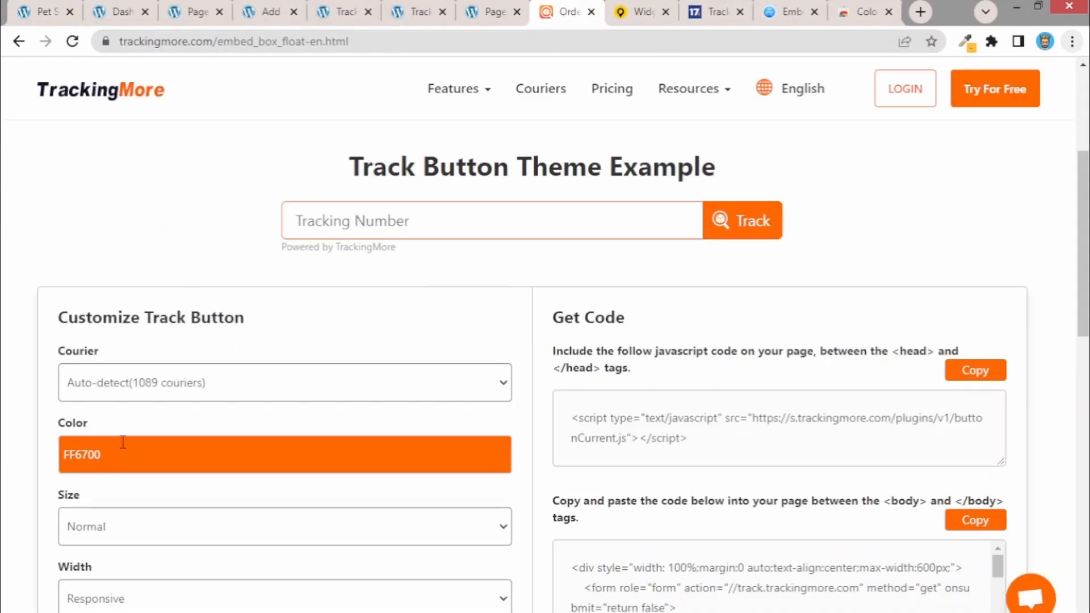
click(86, 449)
double_click(85, 448)
key(BackSpace)
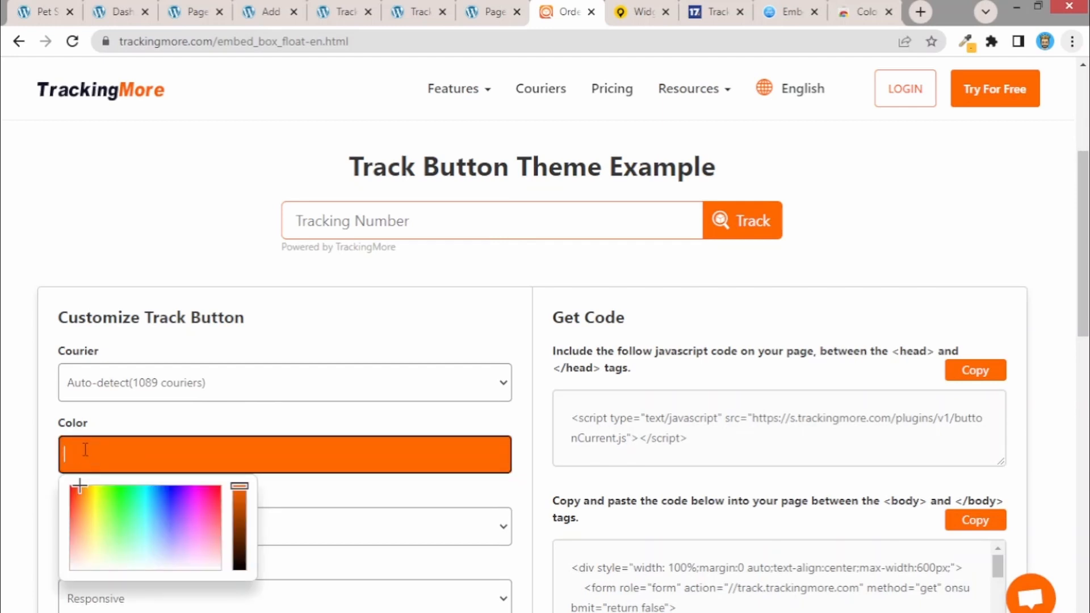
key(ctrl+v)
drag(7, 433, 49, 416)
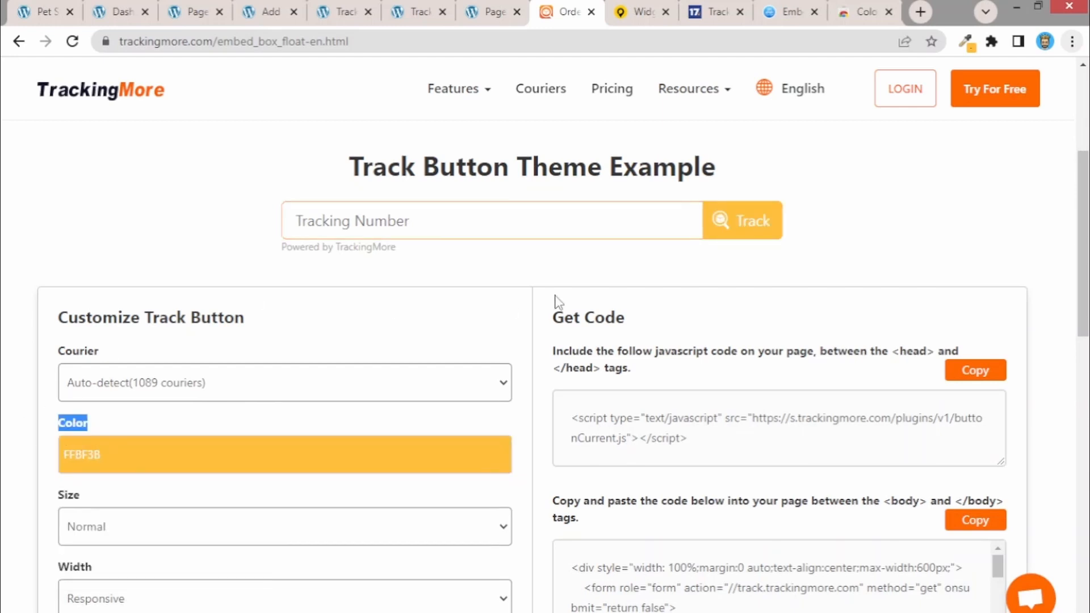
click(445, 281)
Step: Copy the track button's embed code meant for the page's body section
scroll(398, 219, down, 1)
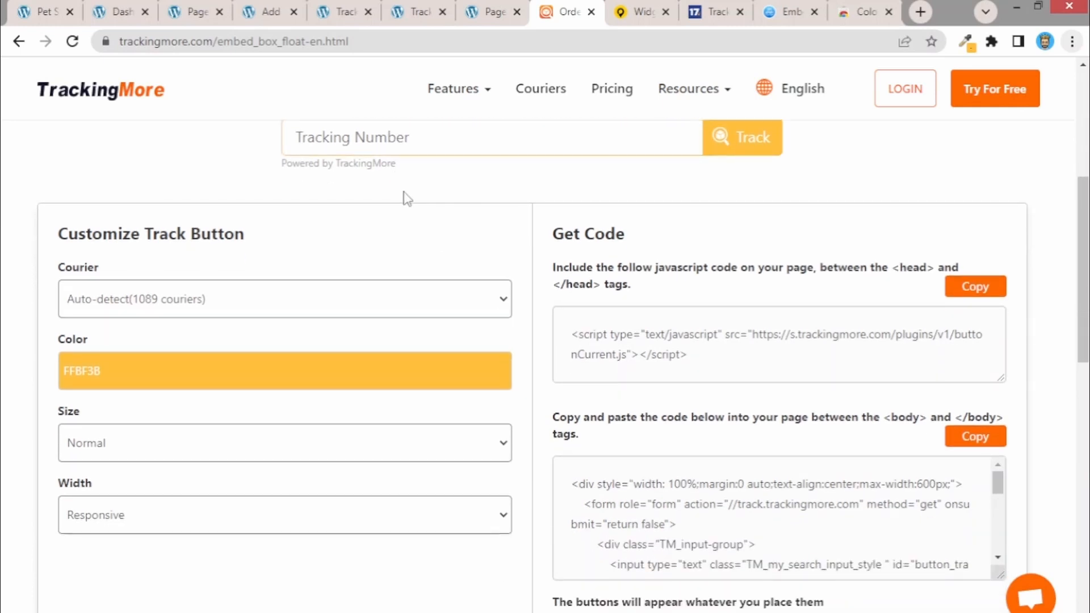
scroll(498, 212, down, 1)
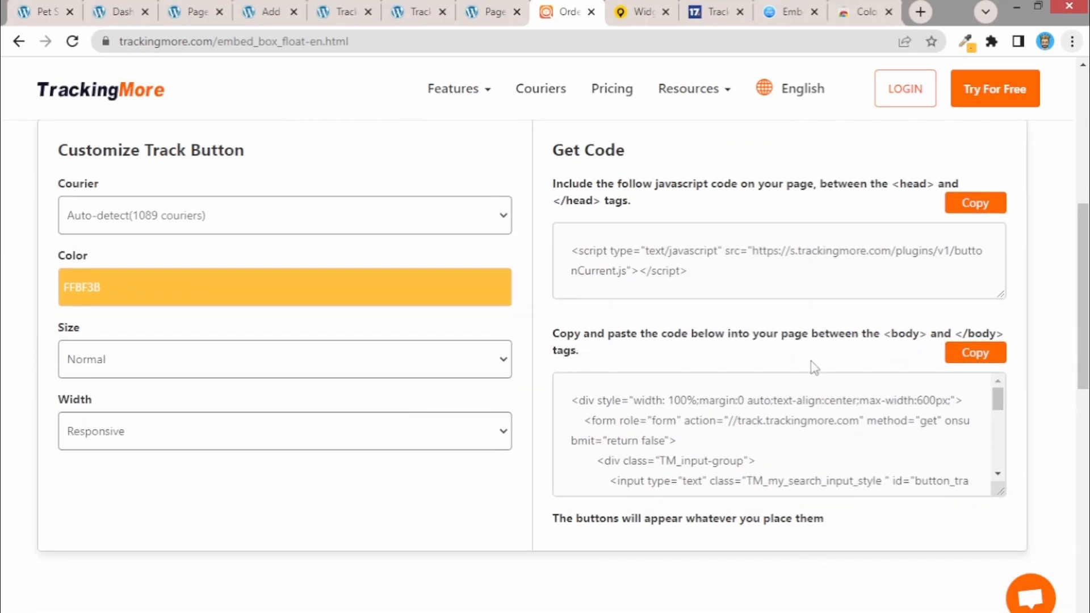
click(974, 352)
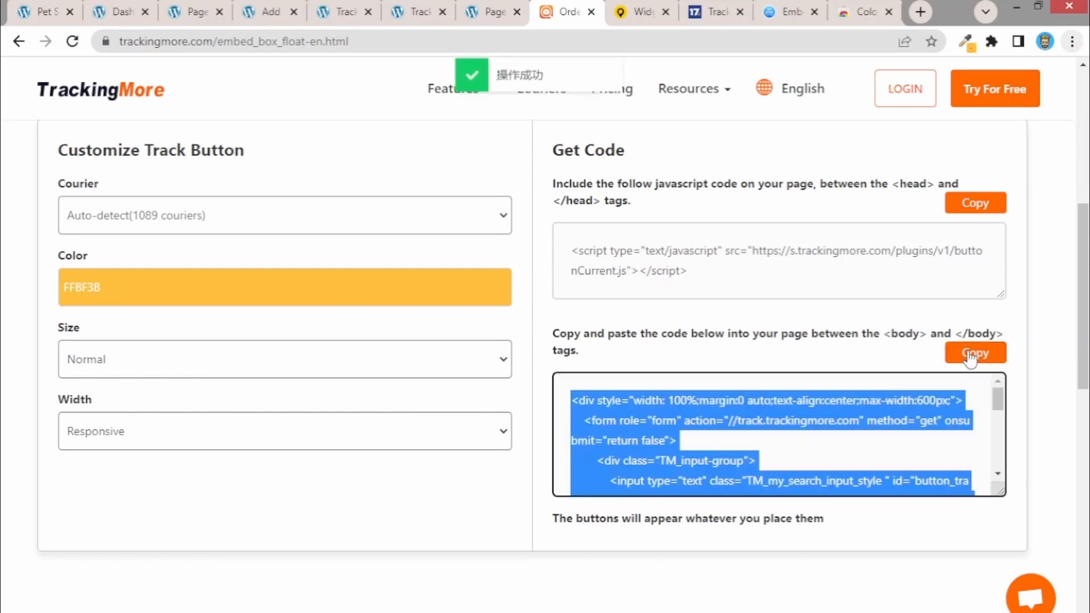
Step: Add a Custom HTML block to the Order Tracking page in the WordPress editor, searching for "custom html"
click(199, 10)
click(241, 11)
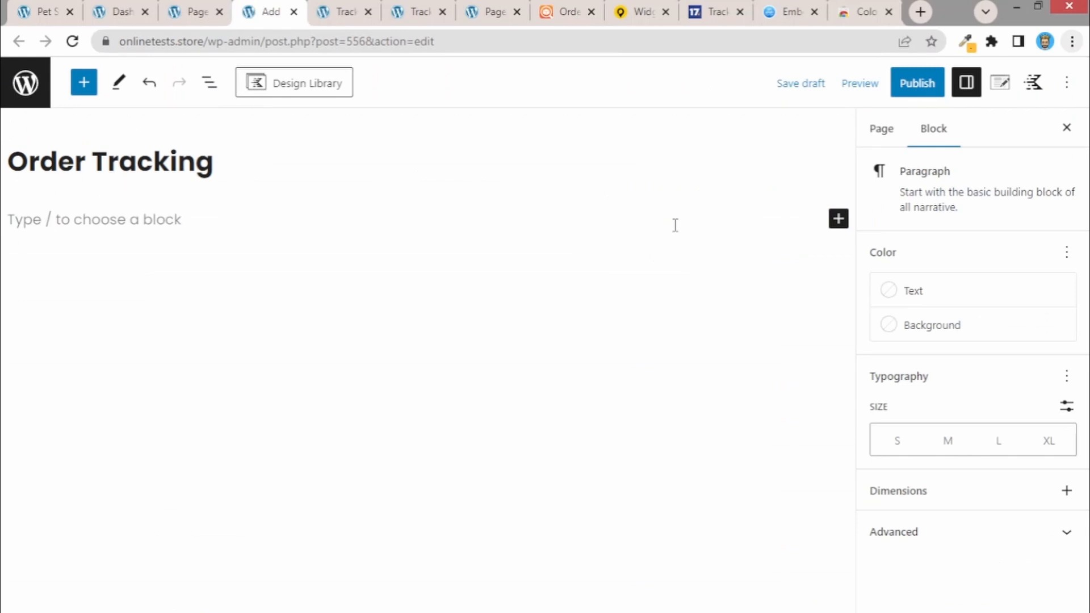
click(838, 220)
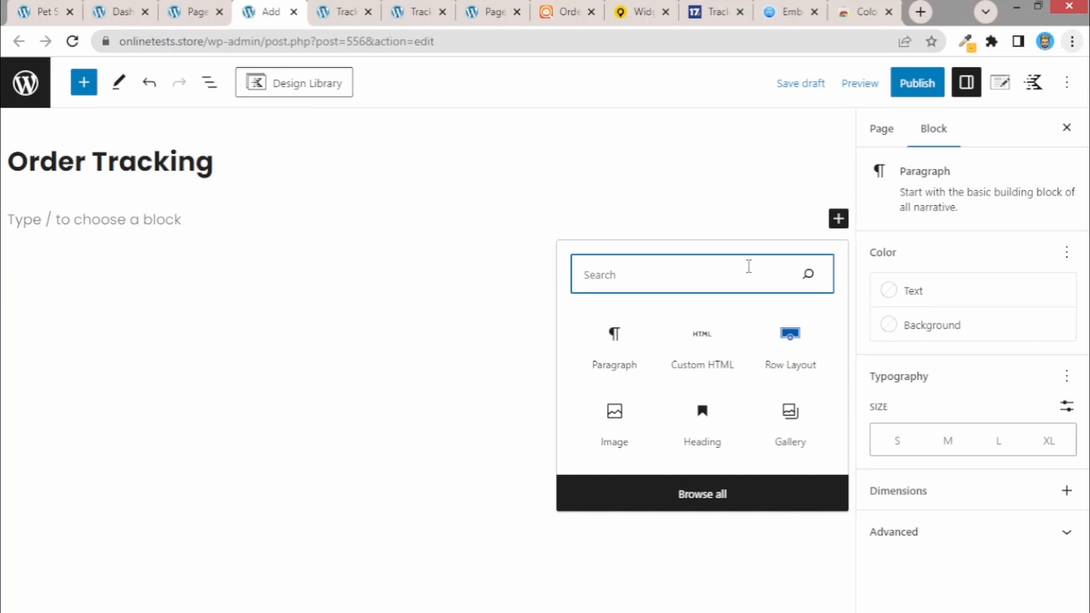
text(c)
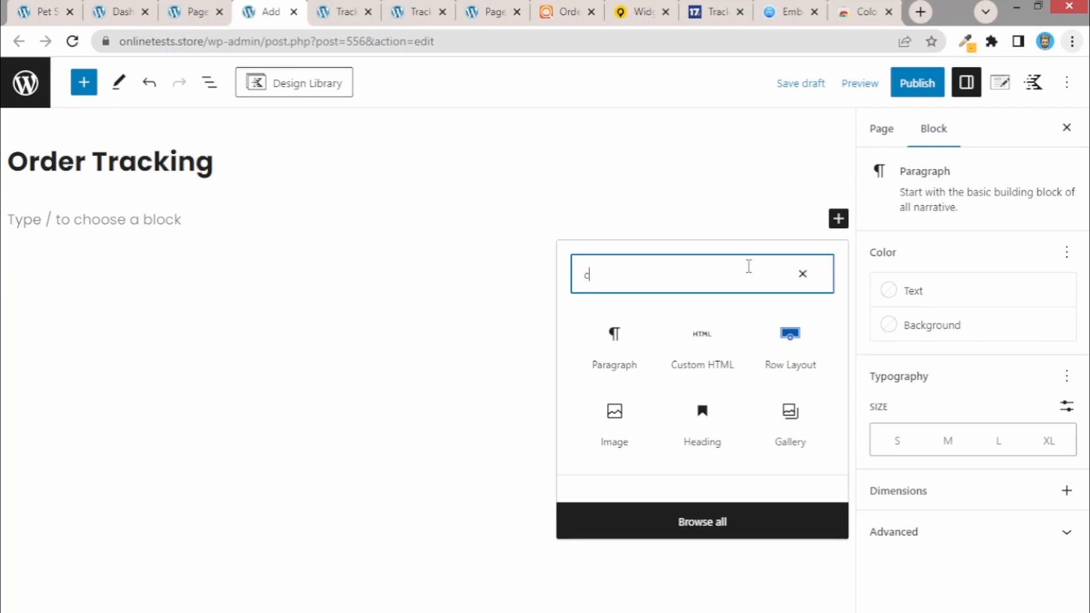
text(ustom ht)
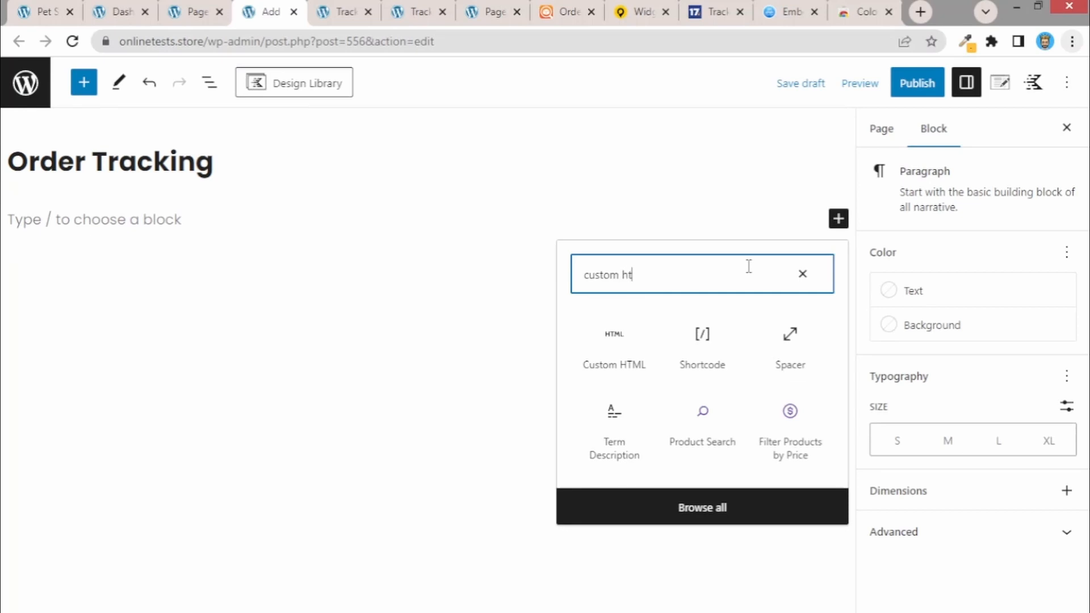
text(ml)
click(614, 355)
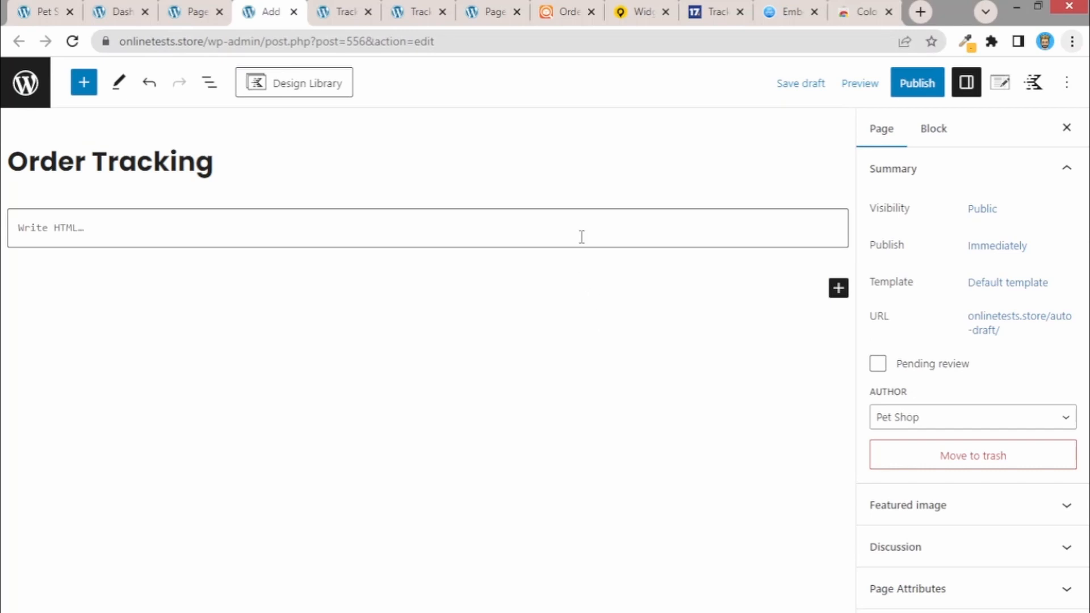
Step: Paste the copied track button code into the Custom HTML block and publish the Order Tracking page
click(122, 233)
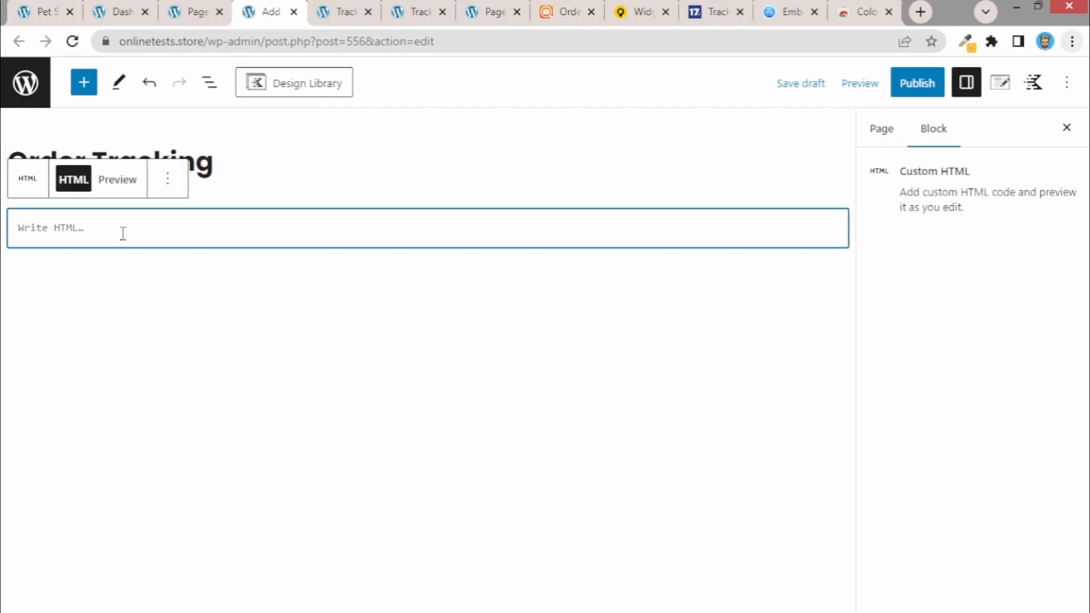
key(ctrl+v)
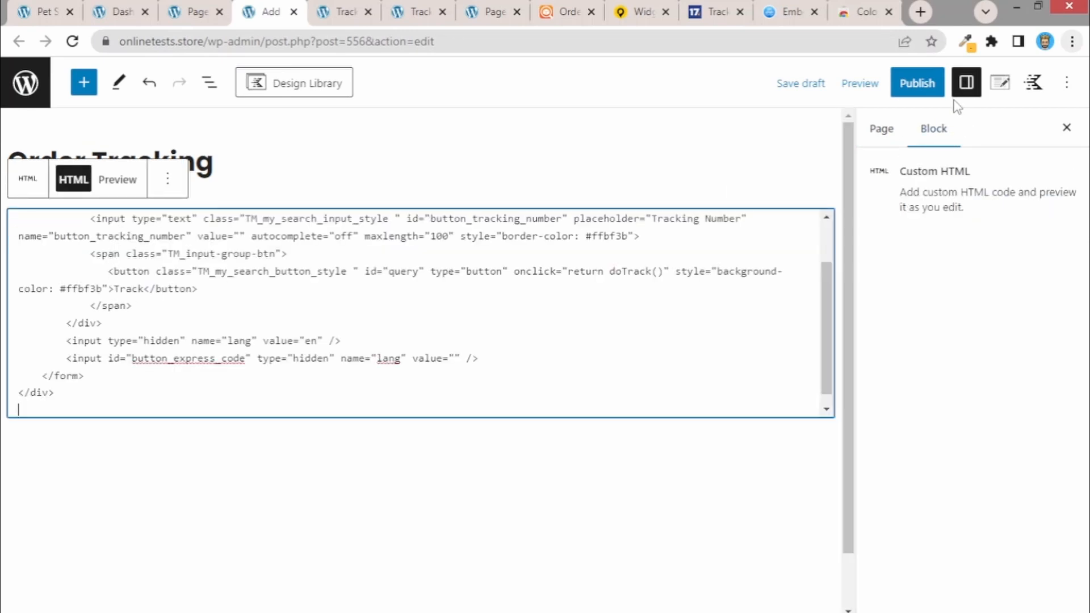
click(915, 97)
click(915, 92)
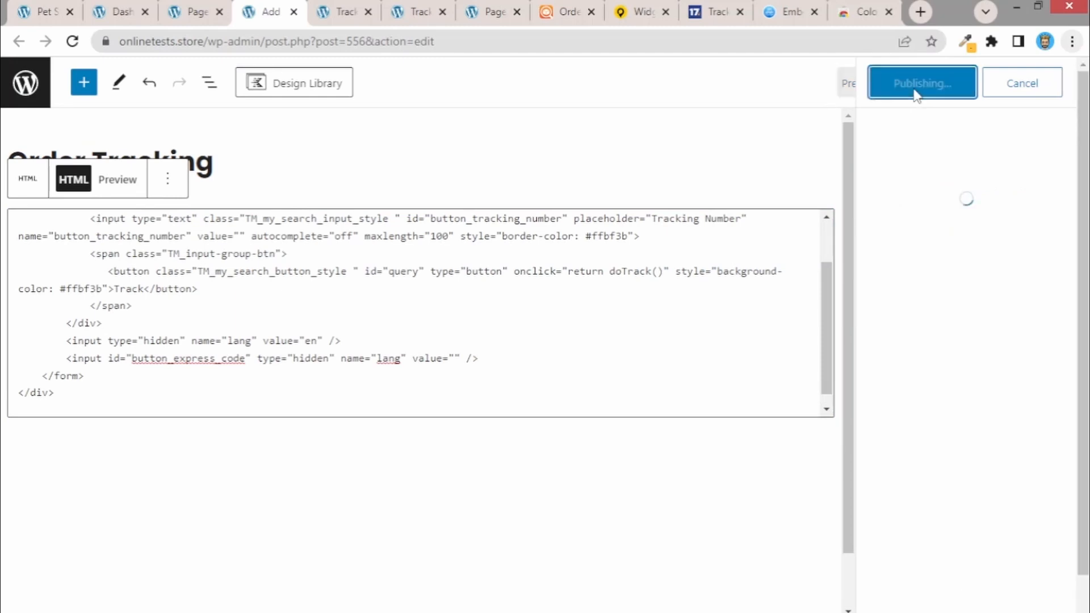
Step: Copy the TrackingMore javascript snippet meant for the site's head section
click(565, 11)
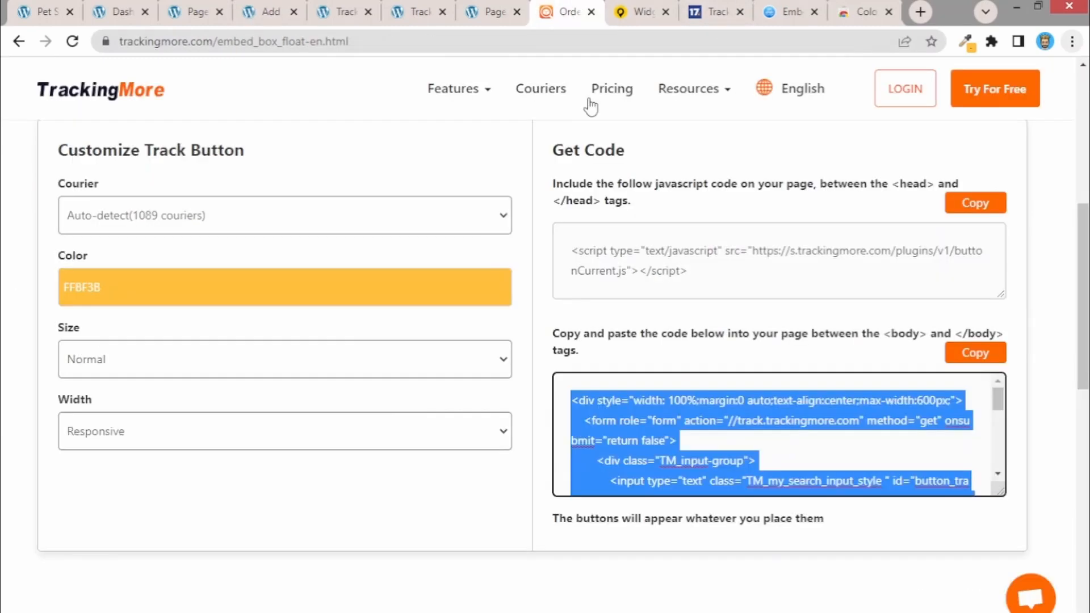
scroll(585, 281, up, 1)
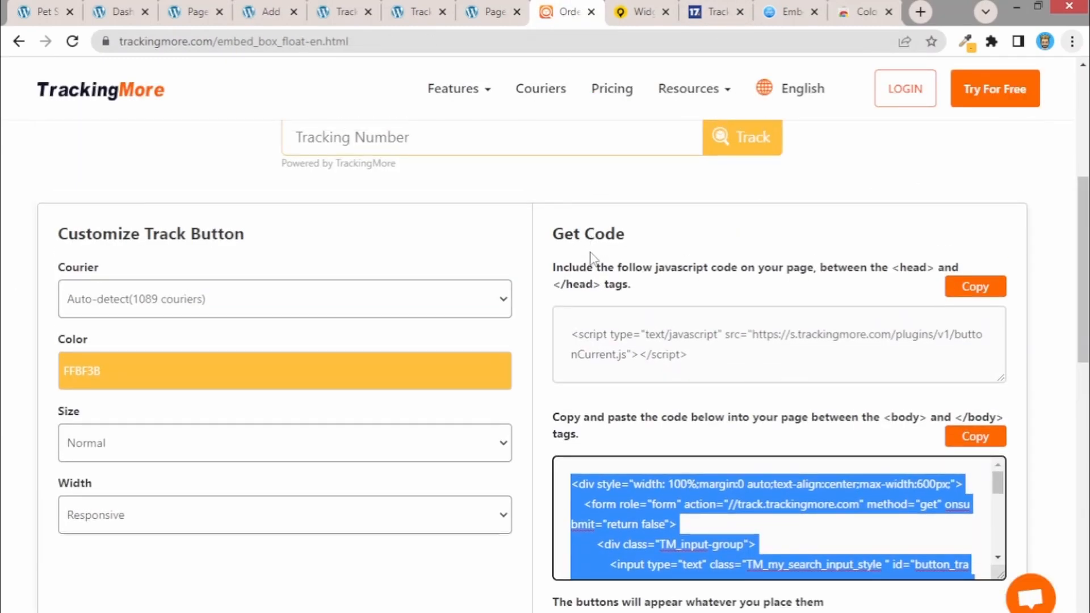
scroll(593, 244, down, 1)
scroll(608, 207, up, 1)
drag(638, 348, 630, 353)
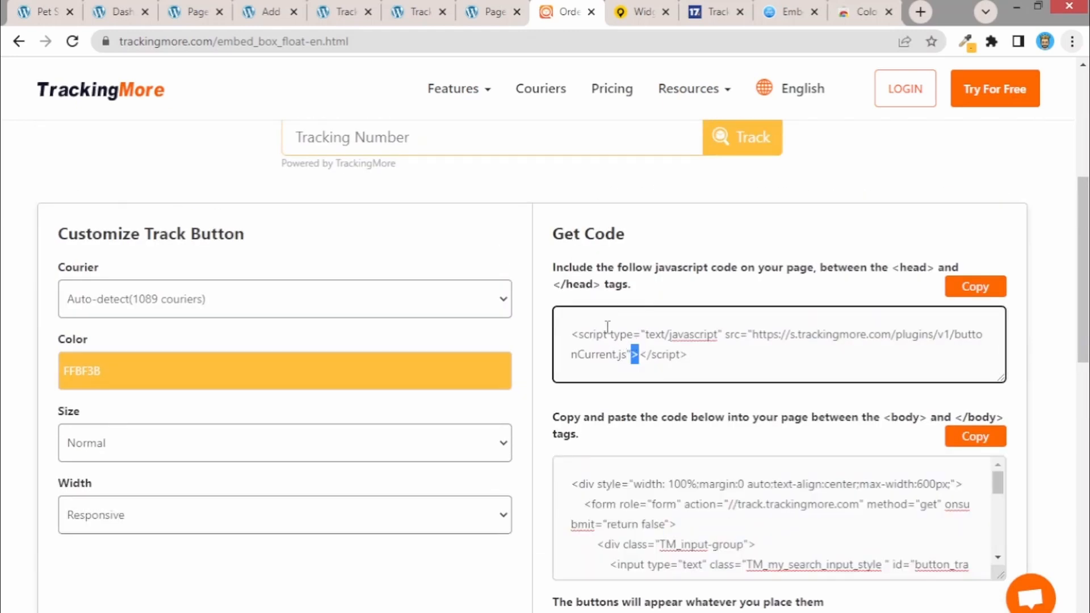
click(965, 285)
key(ctrl+c)
scroll(907, 292, down, 1)
scroll(907, 292, down, 1)
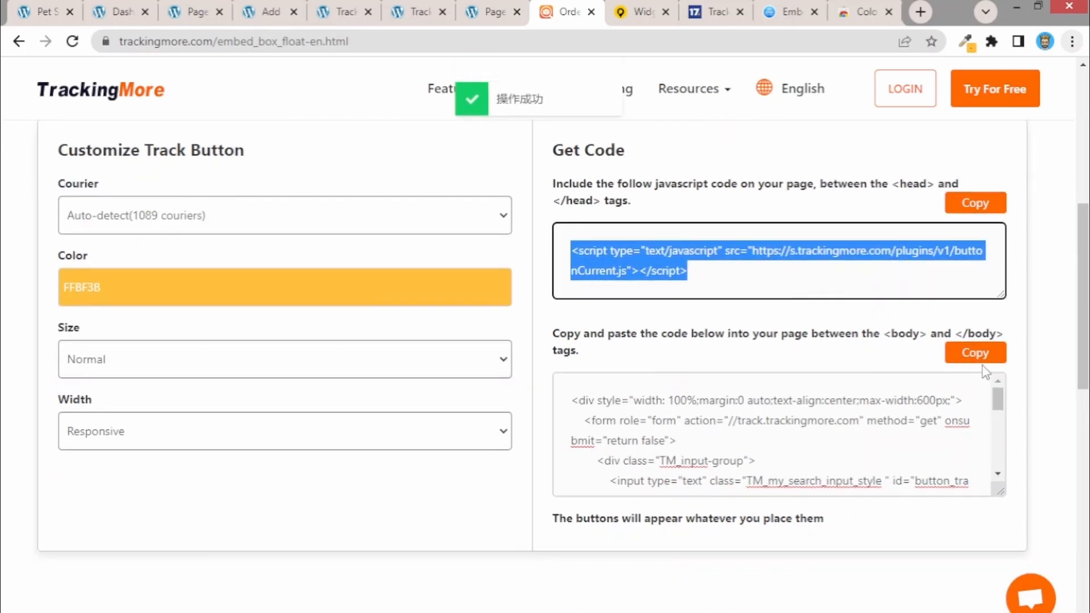
Step: Open the Theme File Editor from the pet store's WordPress dashboard
click(267, 11)
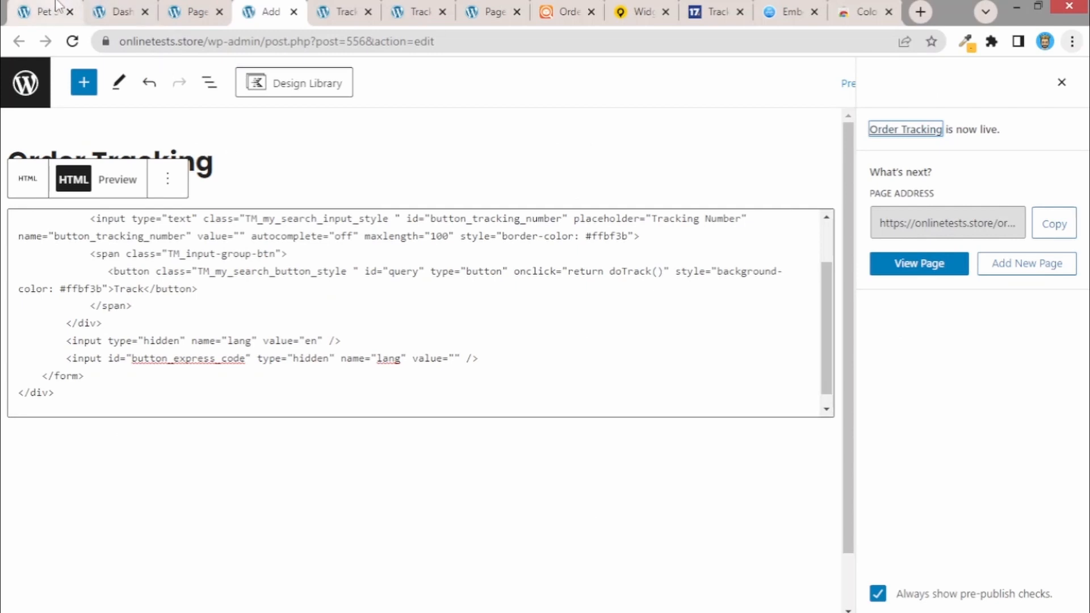
click(43, 11)
click(116, 10)
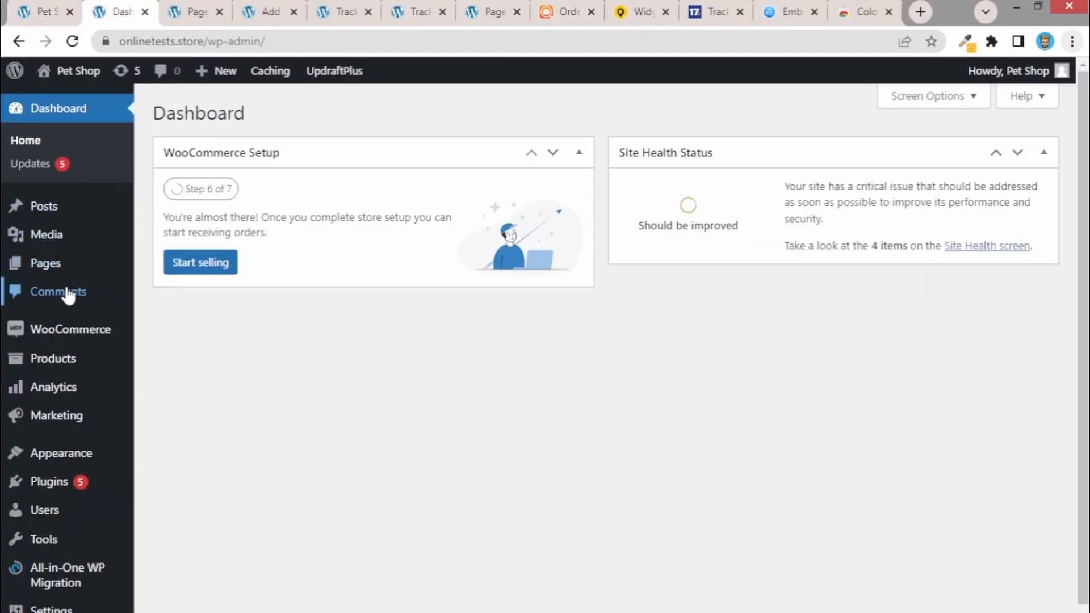
scroll(66, 291, down, 1)
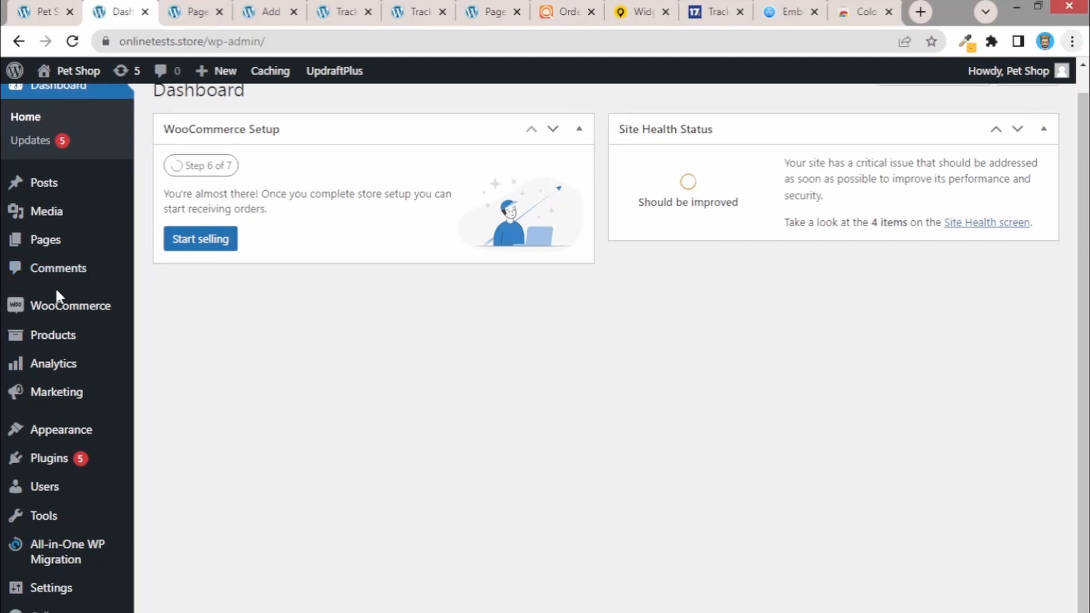
mouse_move(84, 330)
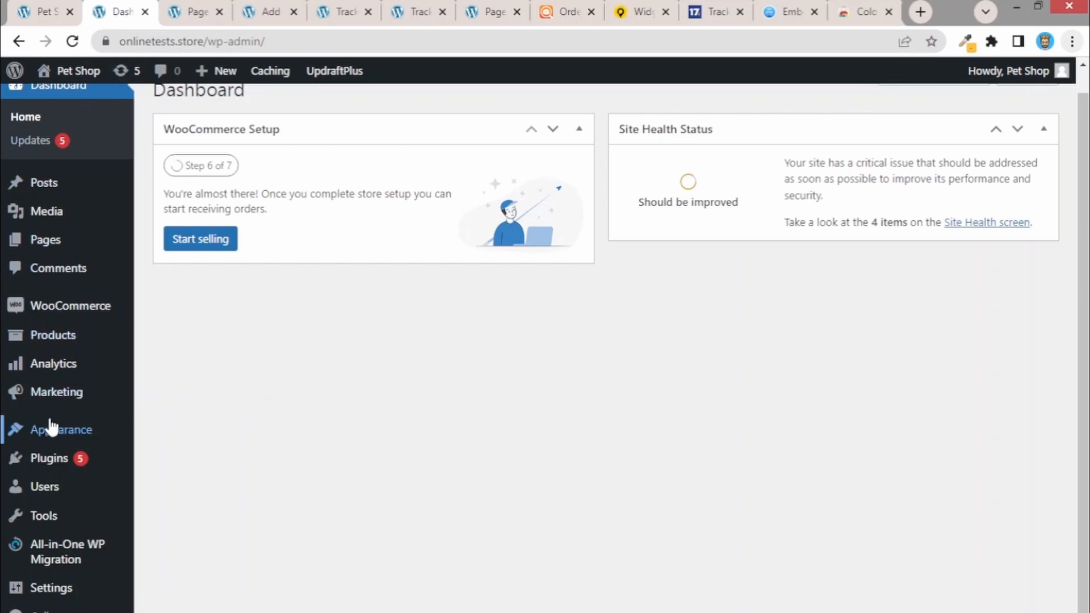
mouse_move(53, 430)
click(181, 562)
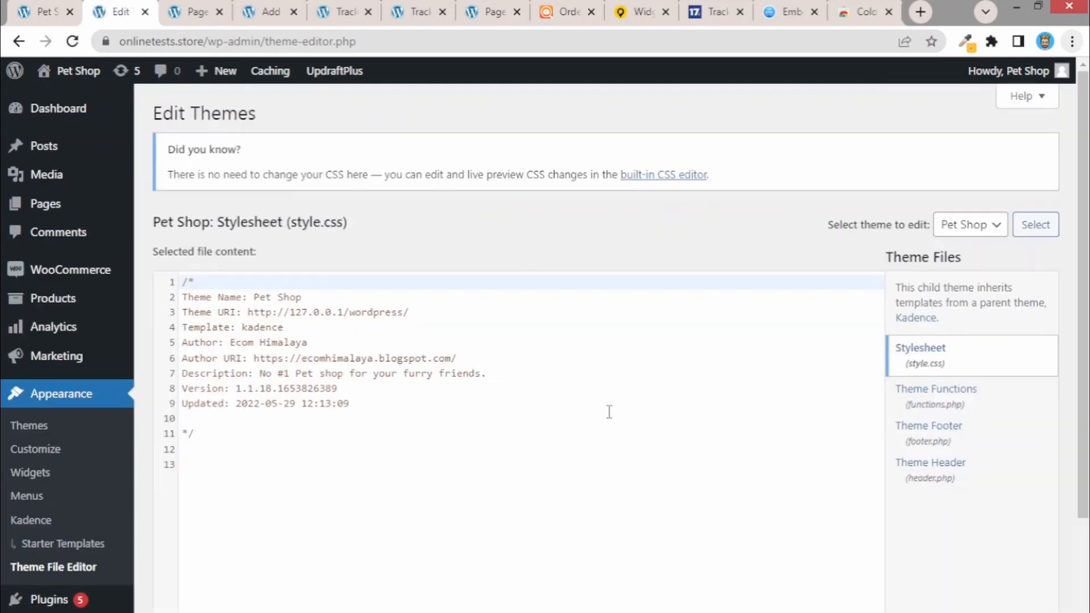
Step: Paste the copied TrackingMore script just above the closing head tag in the theme's header.php and update the file
click(929, 477)
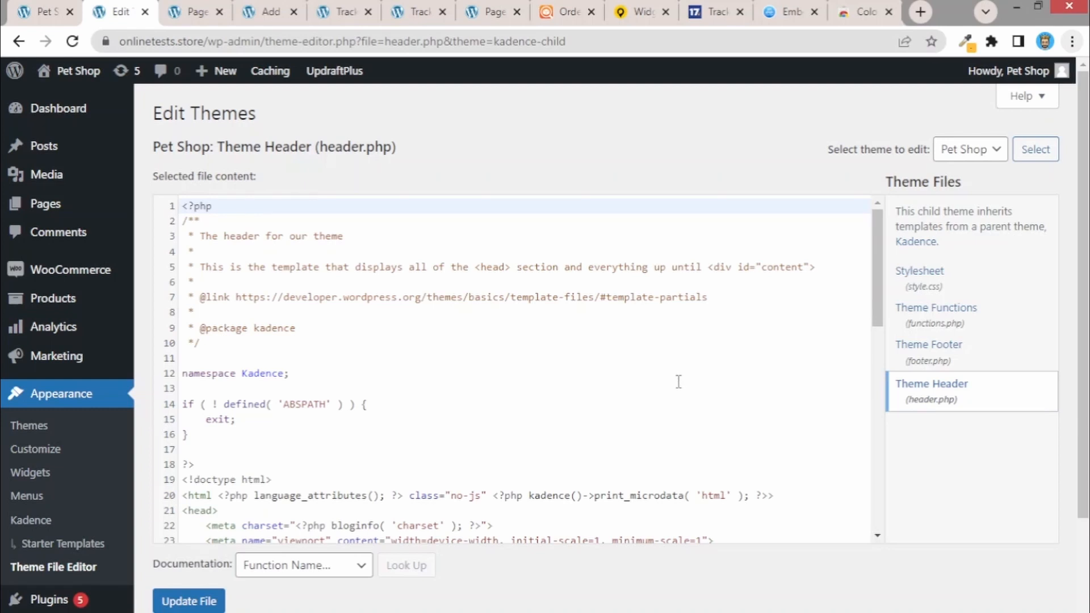
scroll(677, 382, down, 3)
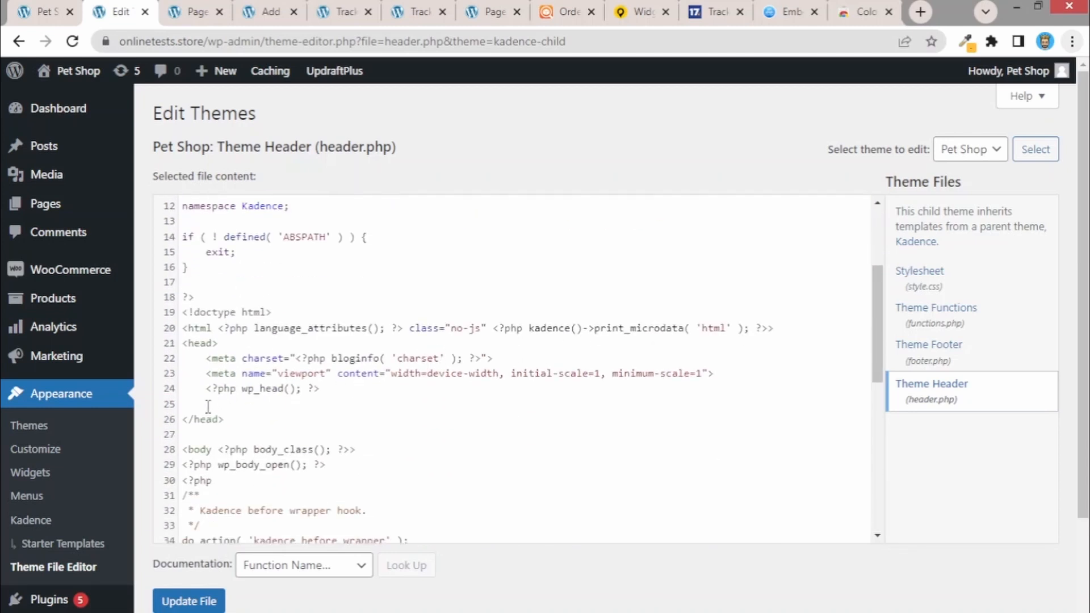
click(193, 405)
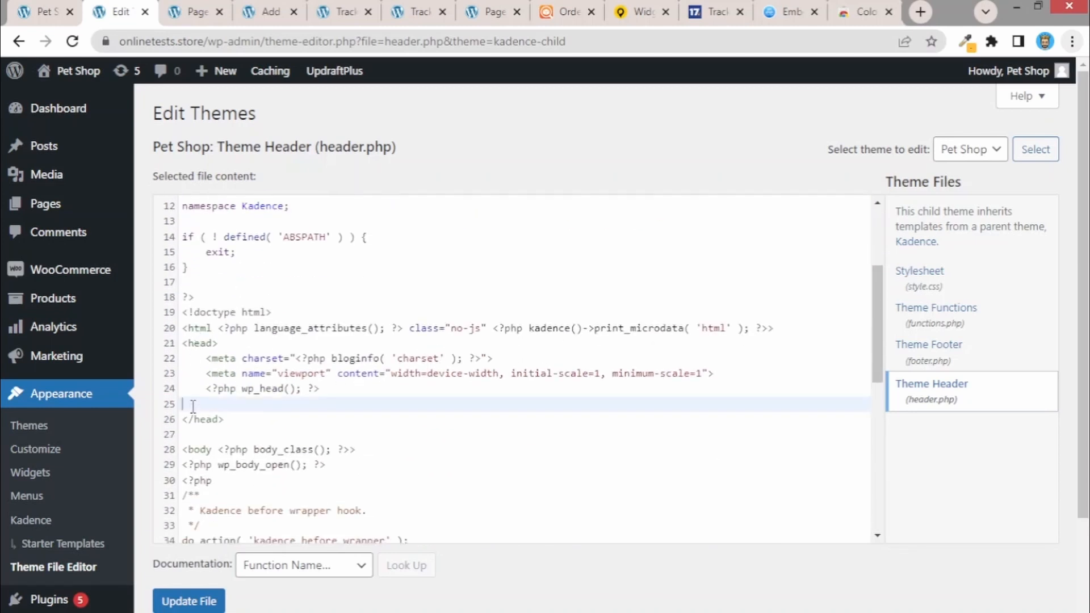
key(ctrl+v)
click(189, 601)
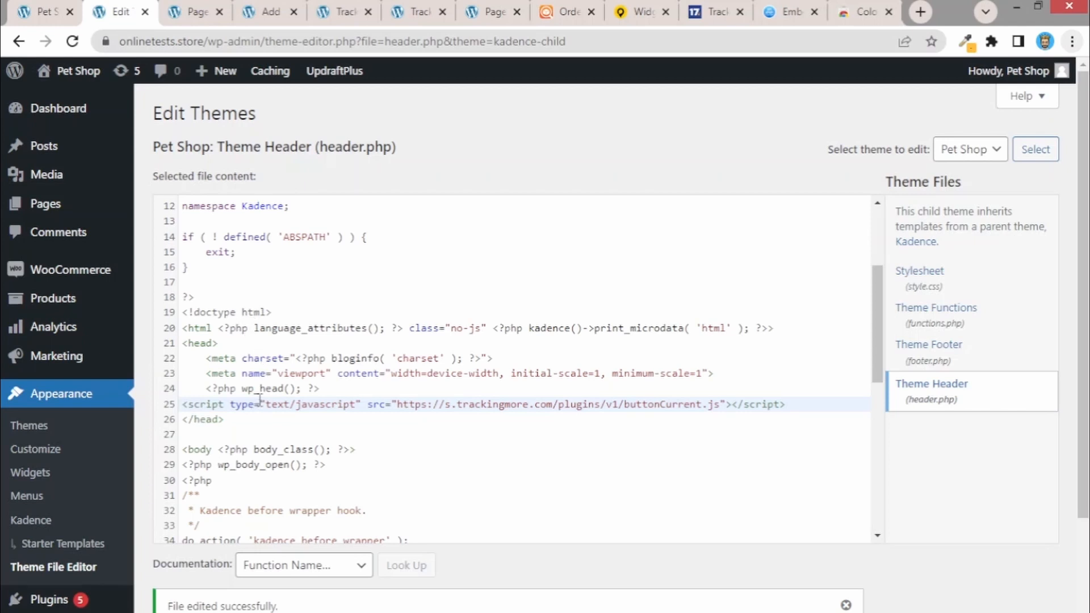
scroll(192, 550, down, 2)
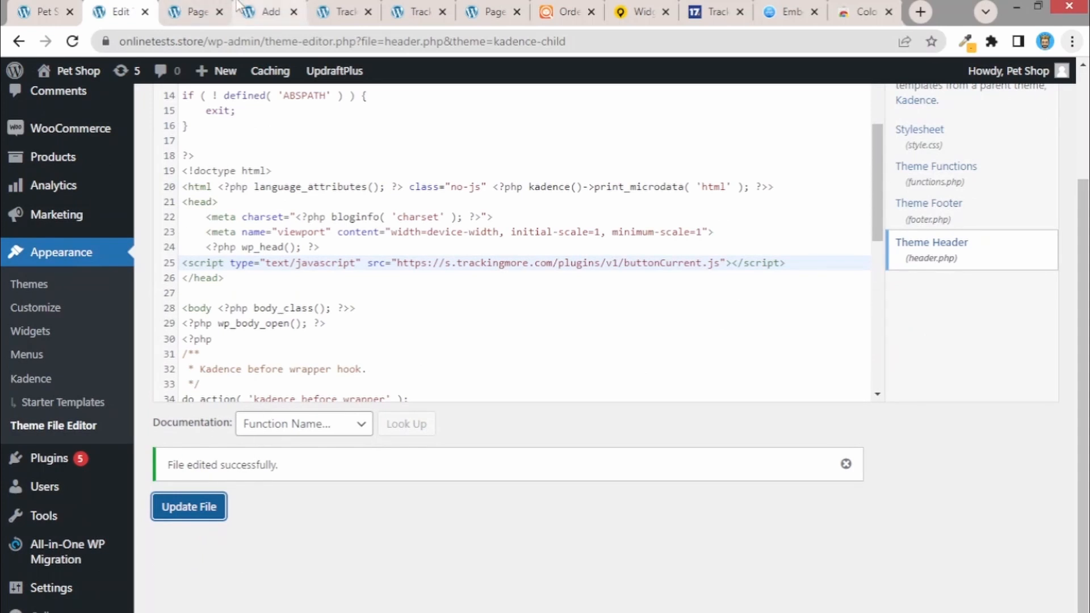
Step: Go back to the Order Tracking page editor and view the published page on the site
click(193, 11)
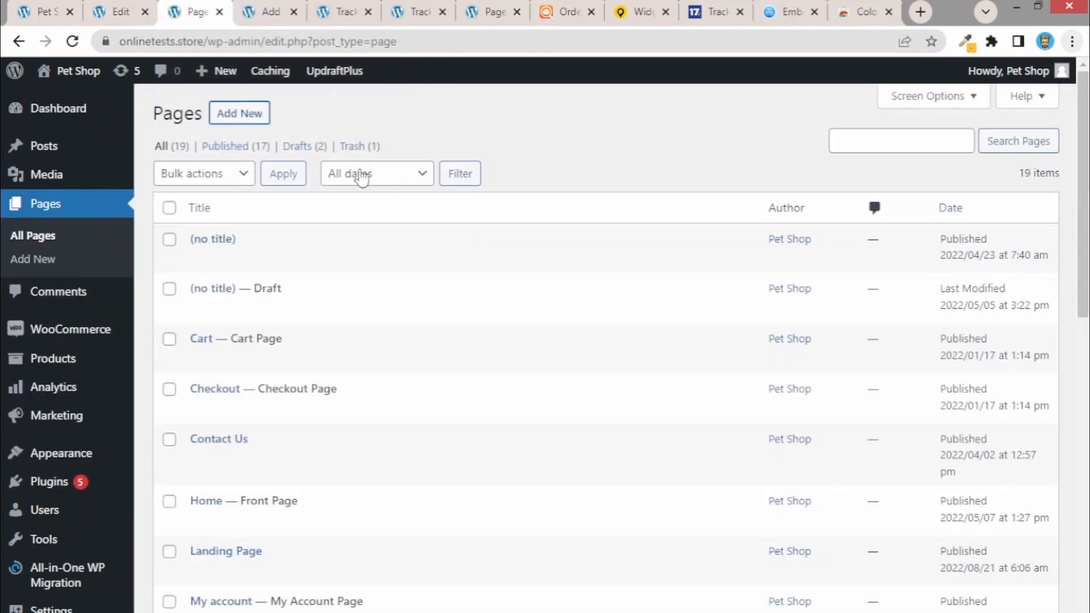
click(267, 11)
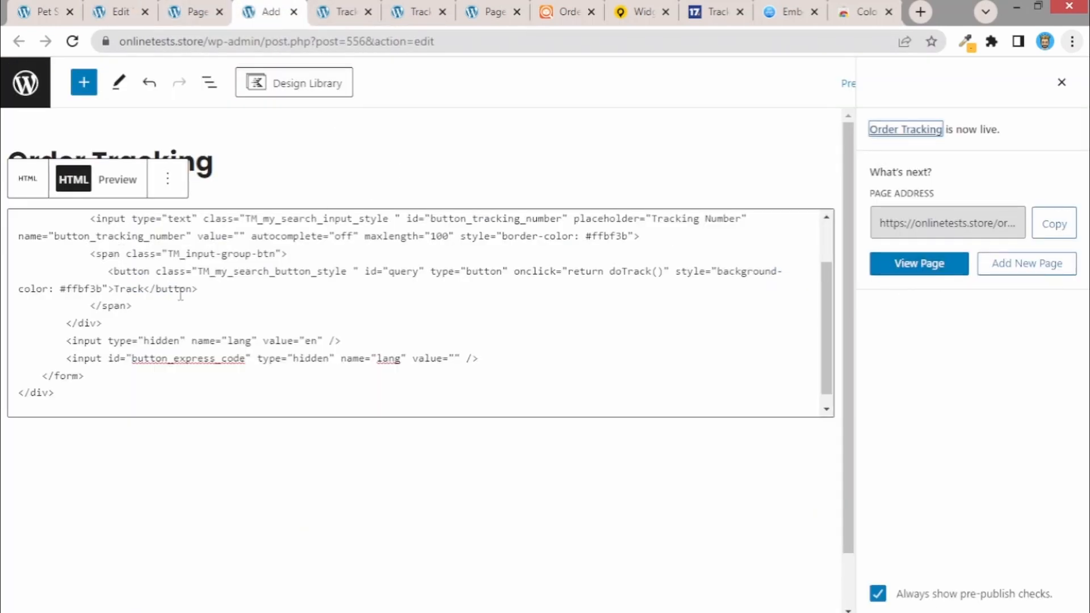
click(919, 265)
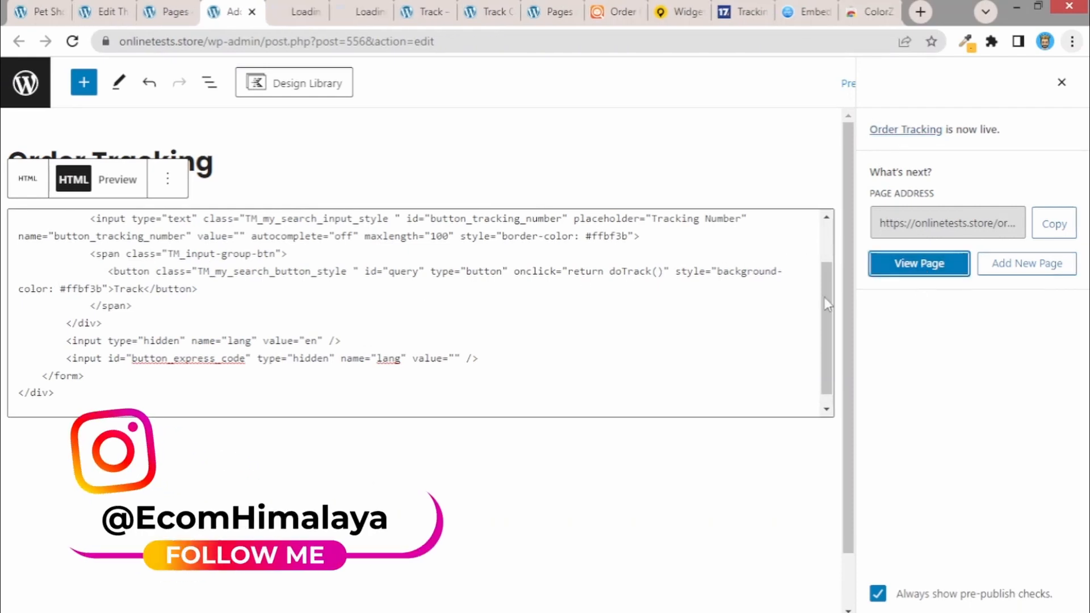
click(366, 12)
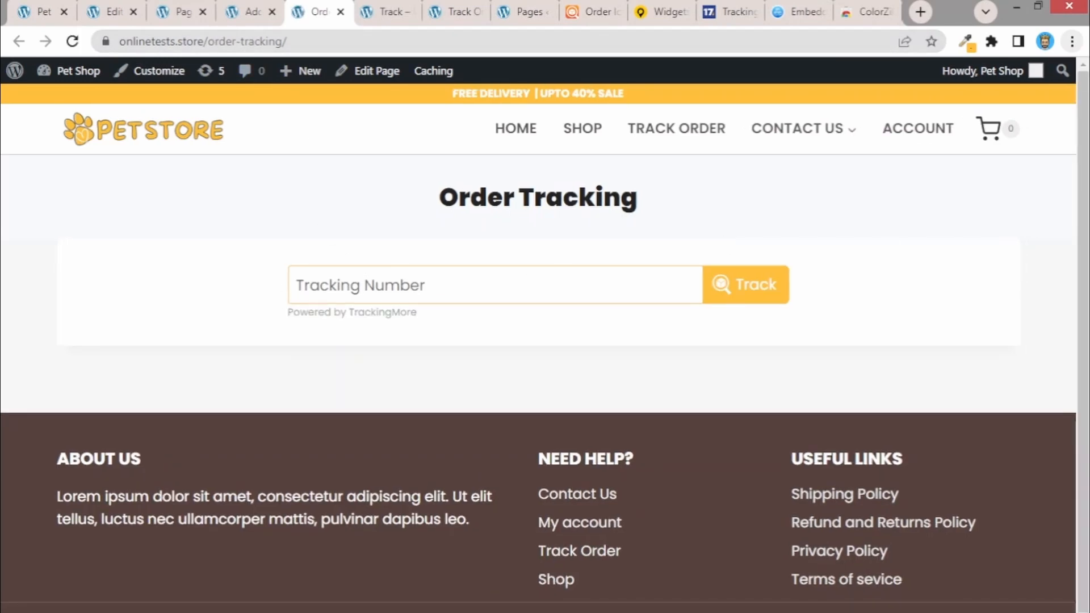
Step: Copy the first sample tracking number from the Track notes in Notepad and track it with the store's Order Tracking form
key(alt+Tab)
scroll(704, 305, down, 3)
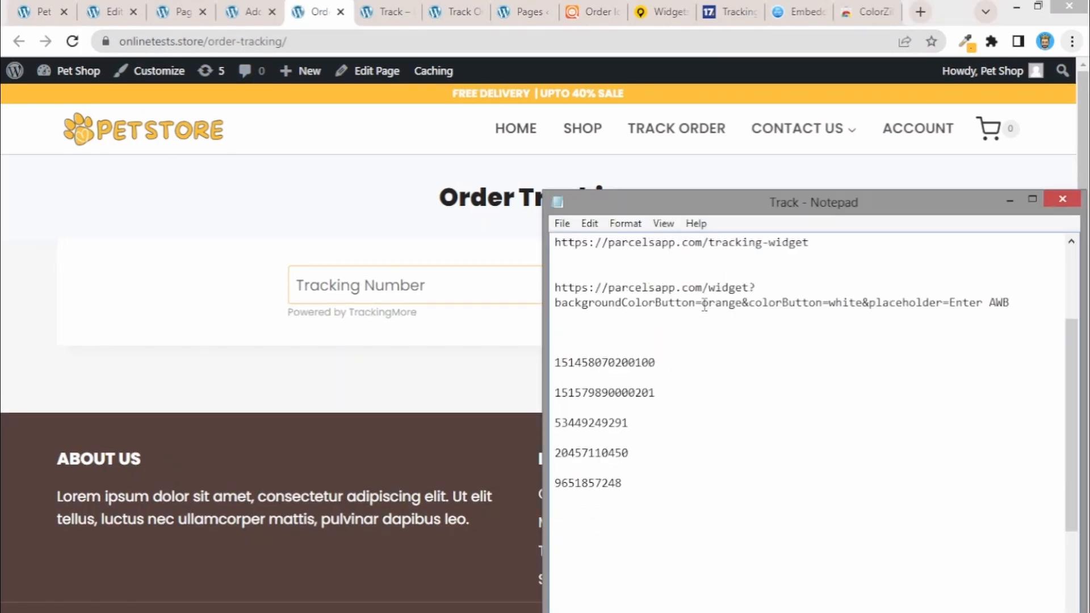
double_click(602, 363)
key(ctrl+c)
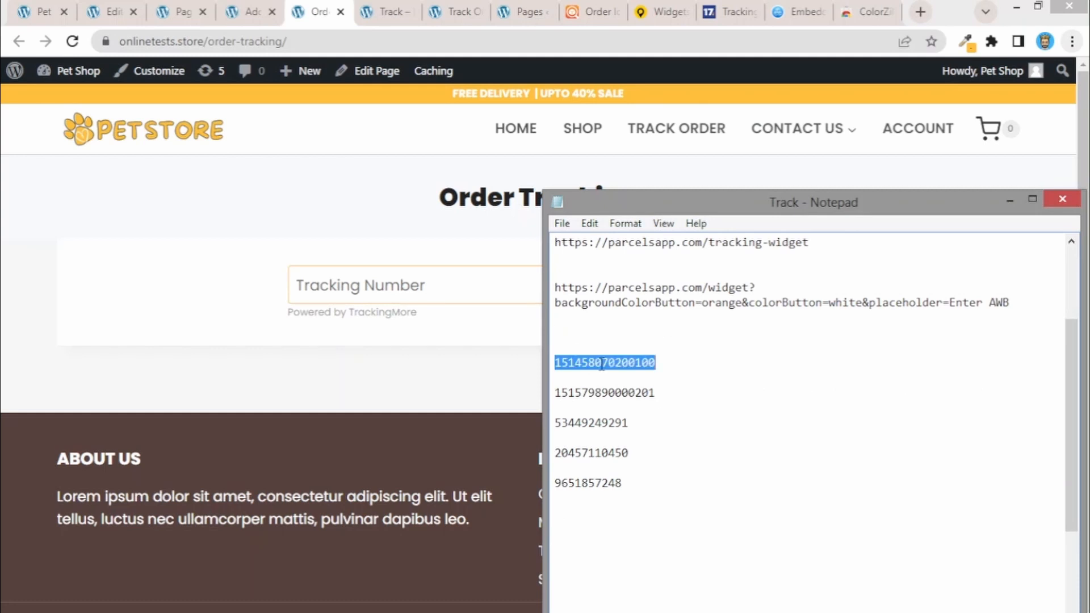
click(518, 349)
key(ctrl+v)
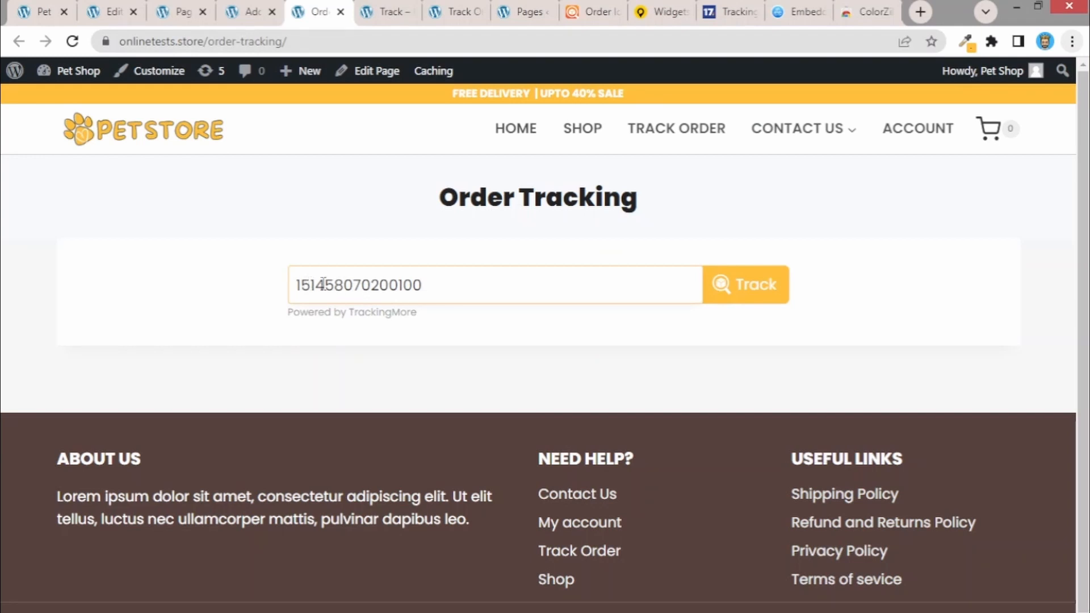
click(749, 302)
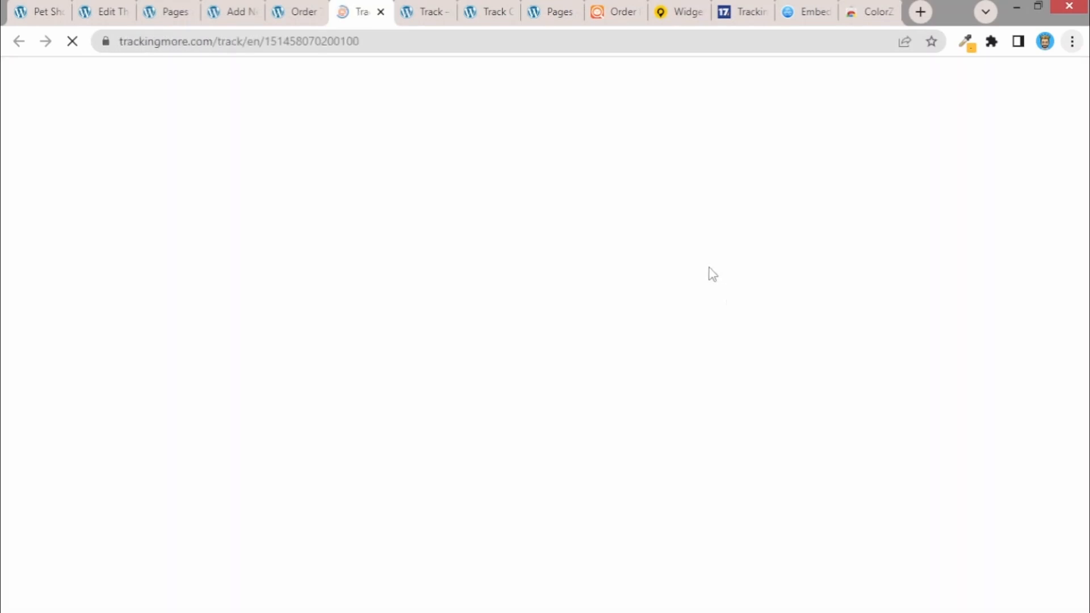
Step: Examine the TrackingMore result address, choose XpressBees as the courier for the parcel, and return to the store's Order Tracking page
double_click(299, 40)
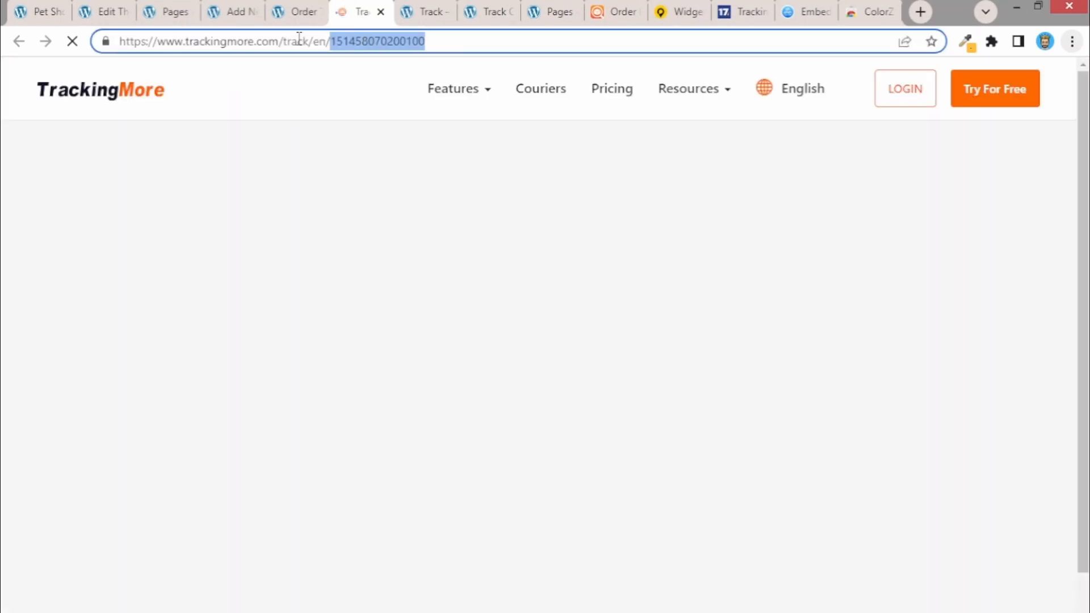
double_click(296, 41)
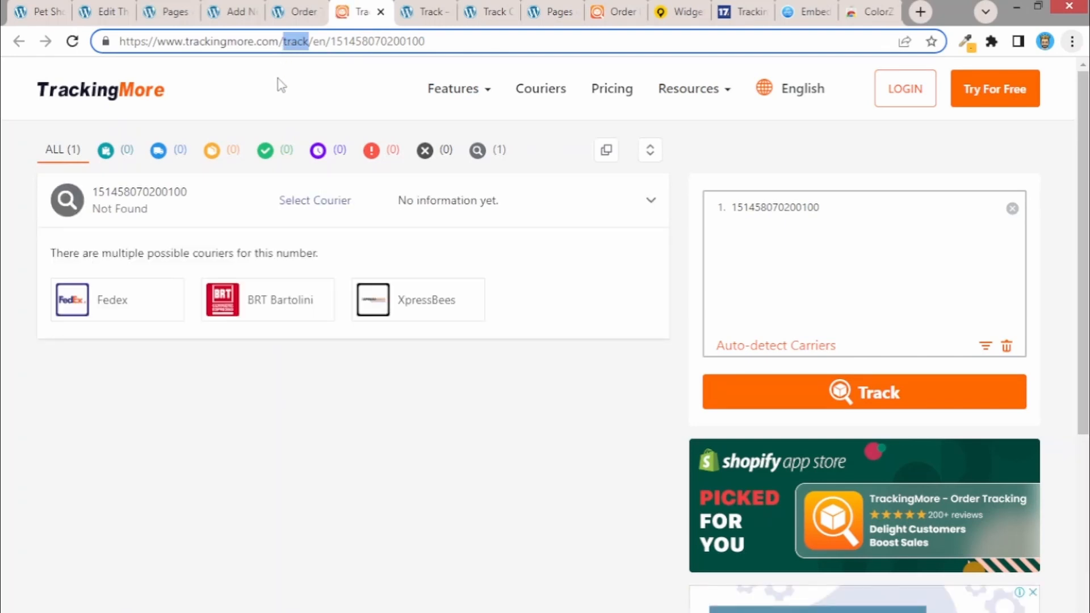
click(401, 324)
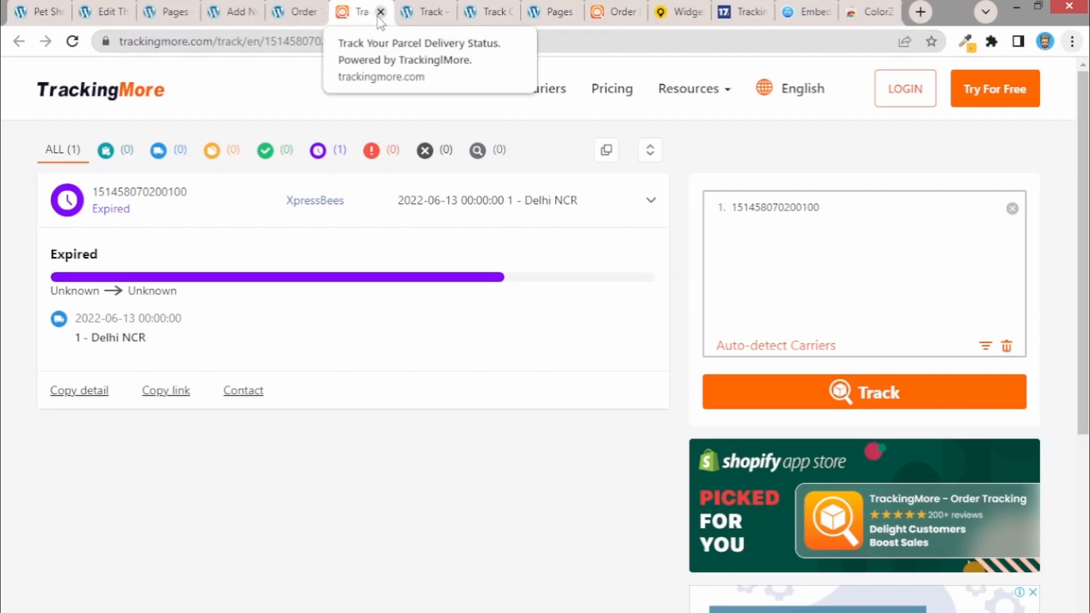
click(294, 9)
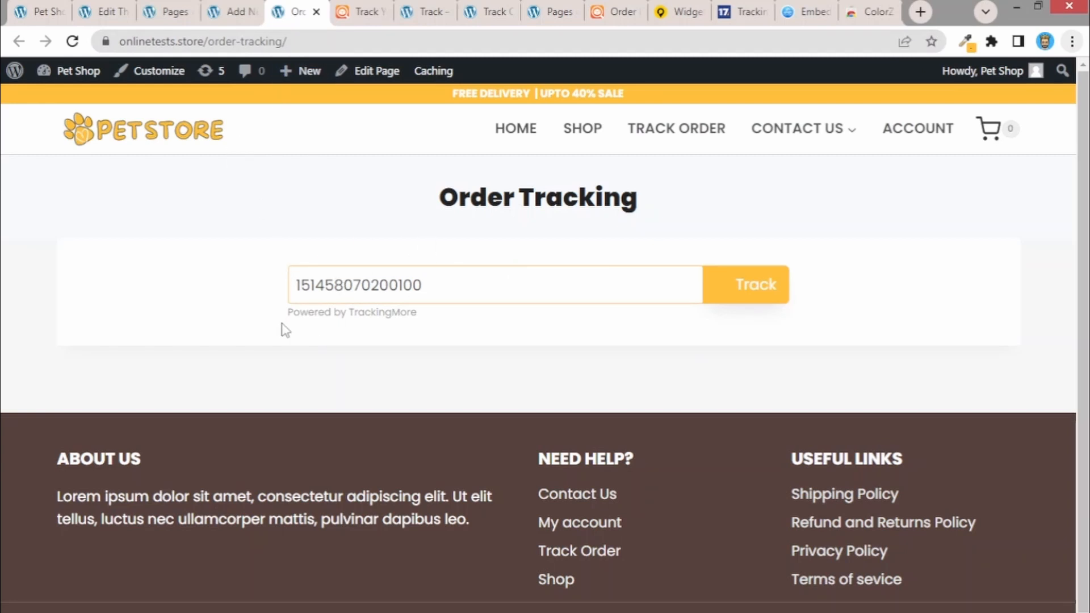
Step: View PostTrack's Package Tracking Widgets page and highlight its link in the Track notes in Notepad
click(663, 9)
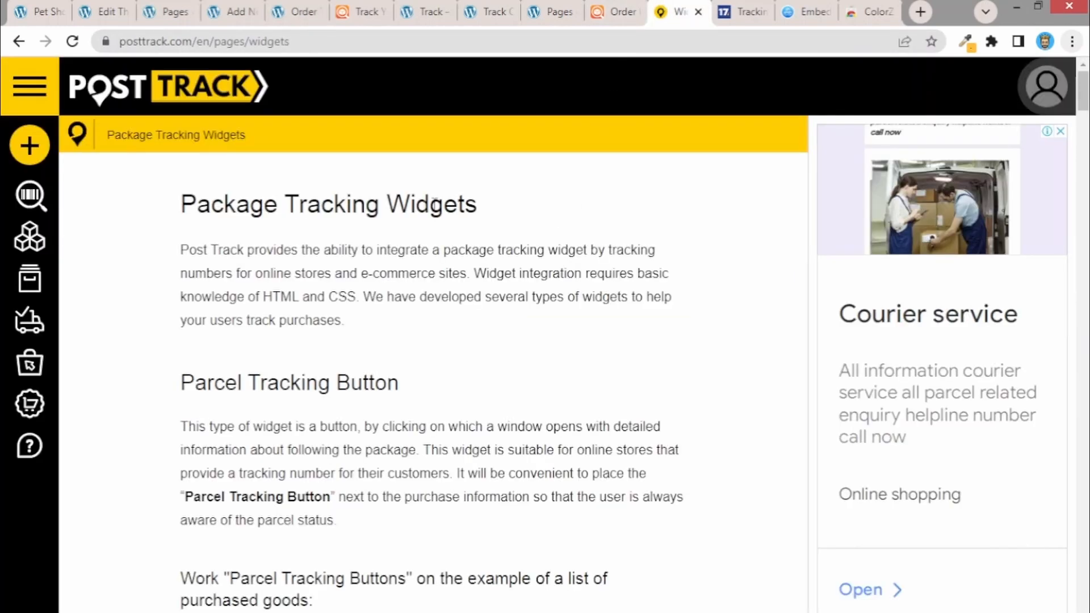
scroll(434, 204, down, 2)
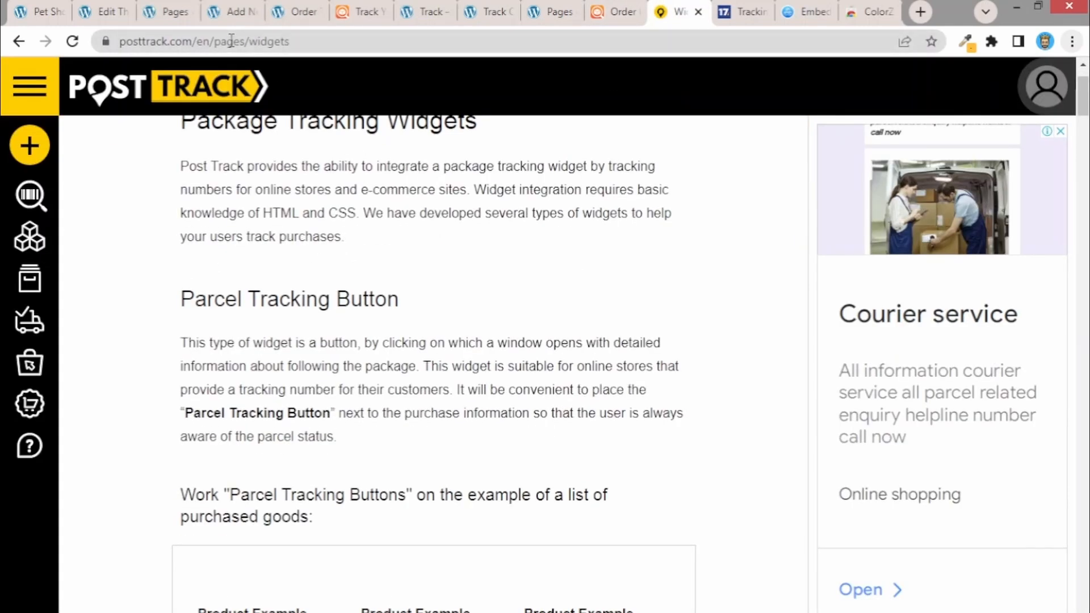
key(alt+Tab)
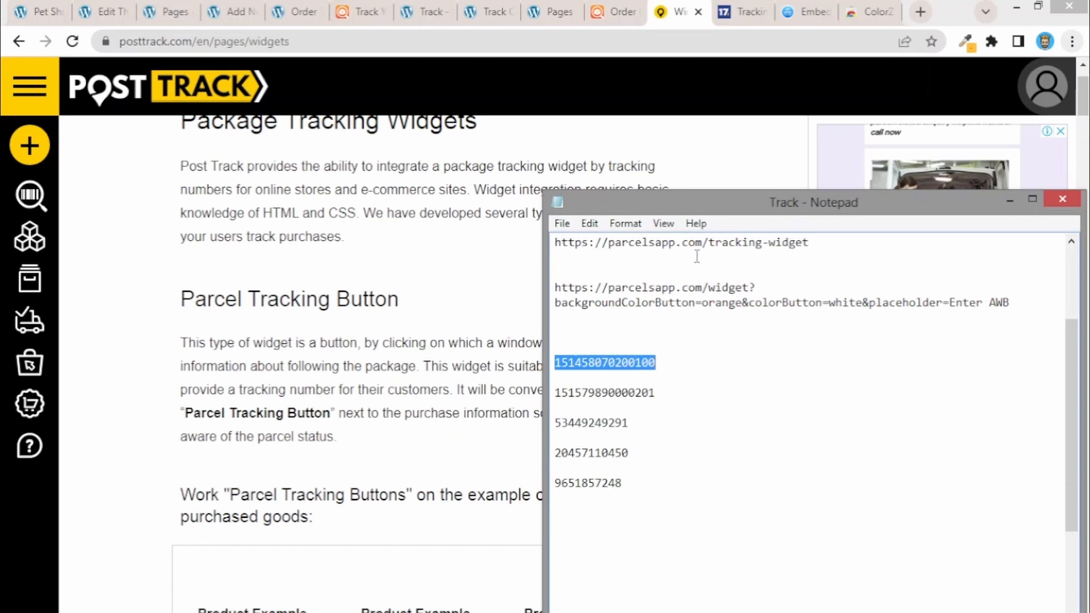
scroll(649, 296, up, 3)
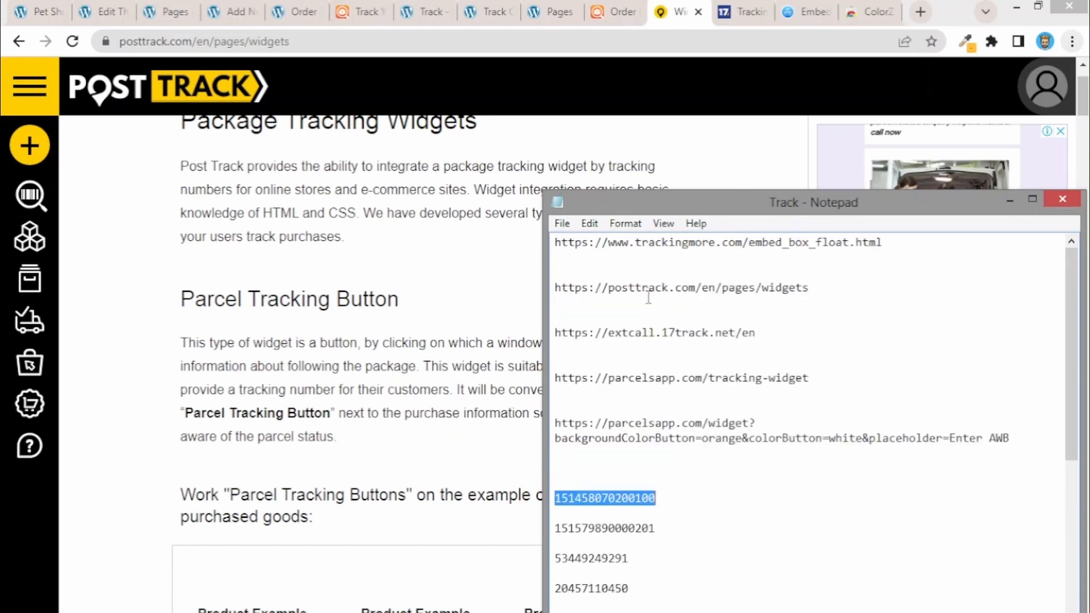
click(612, 291)
triple_click(611, 291)
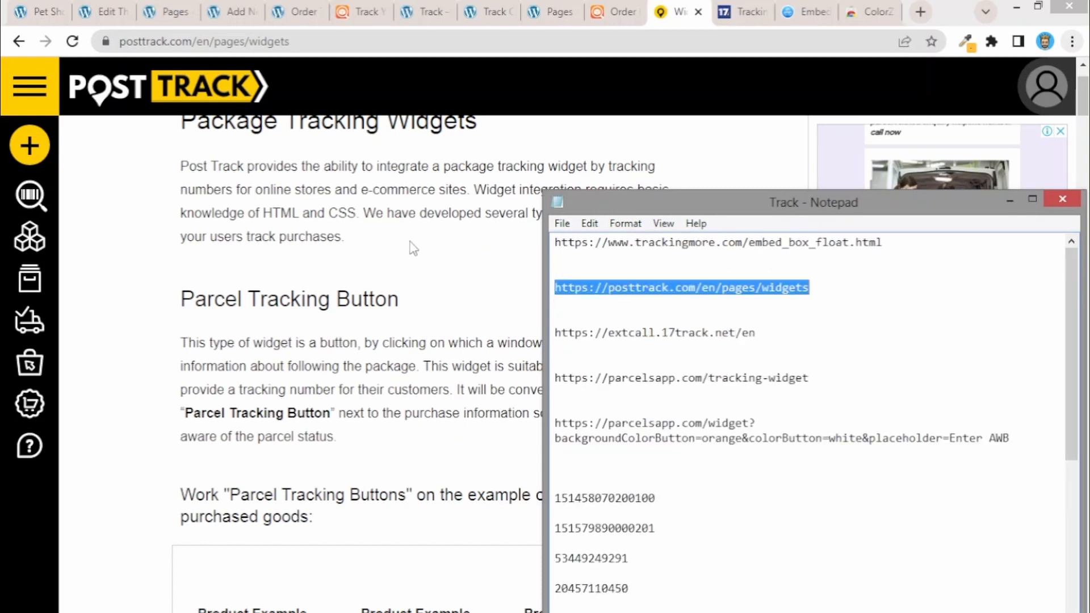
Step: Find the "parcel search by tracking number" widget on the PostTrack page and copy its JS script code
click(449, 257)
scroll(298, 136, down, 15)
scroll(322, 199, up, 4)
scroll(323, 207, down, 4)
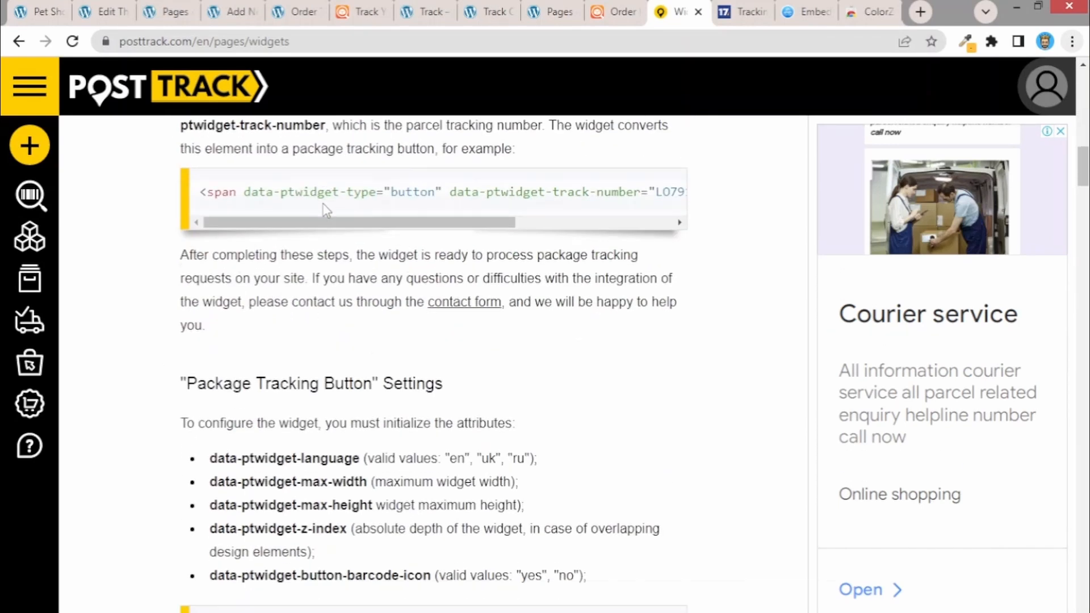
scroll(323, 207, down, 18)
scroll(327, 210, down, 20)
scroll(326, 211, up, 4)
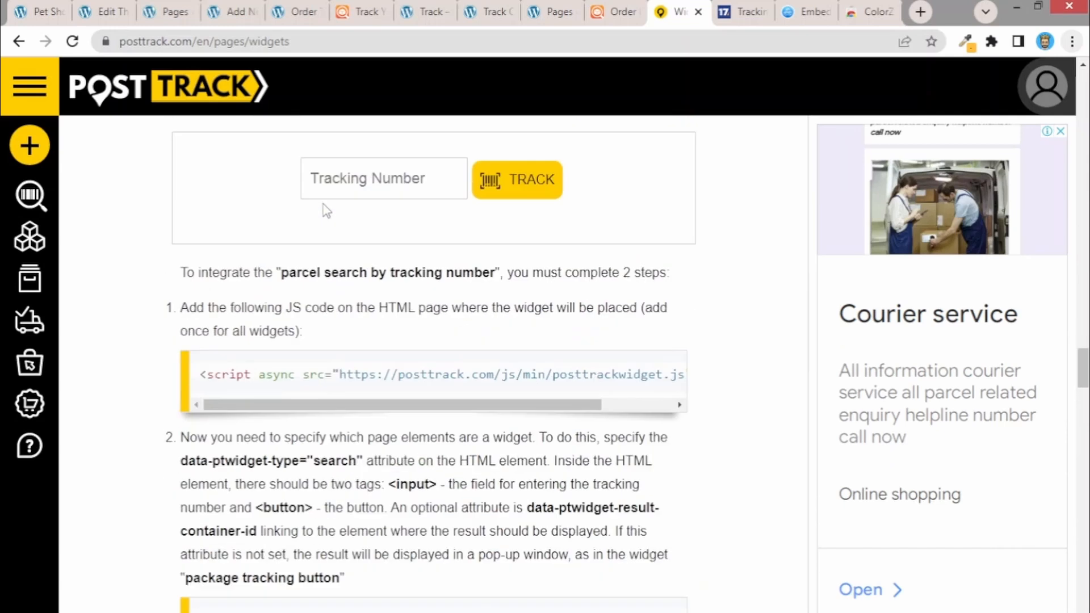
scroll(335, 213, up, 1)
scroll(323, 369, down, 2)
scroll(321, 372, up, 1)
scroll(322, 373, down, 1)
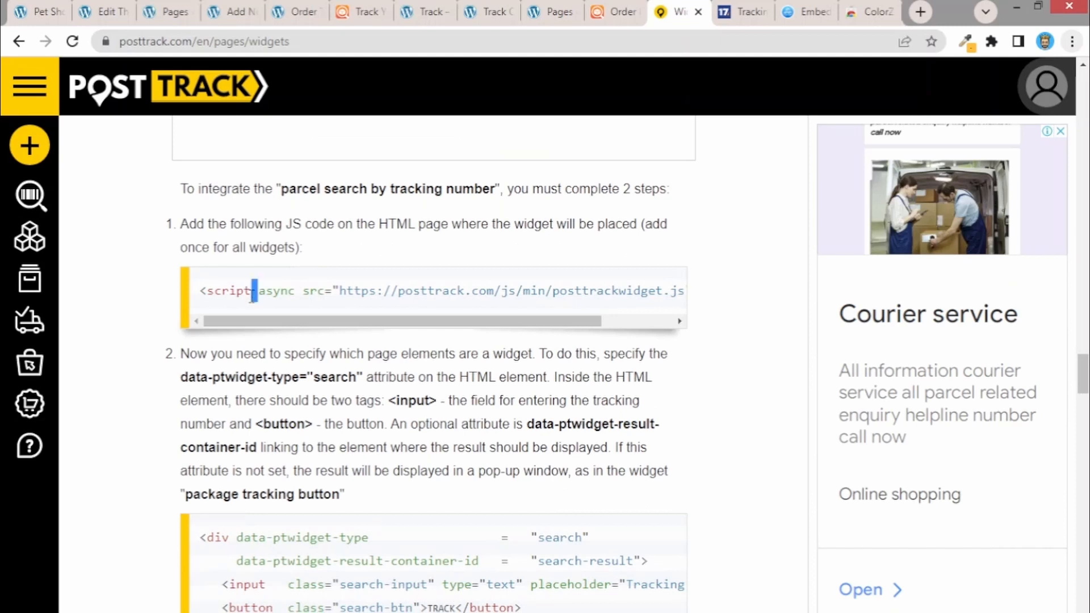
triple_click(251, 296)
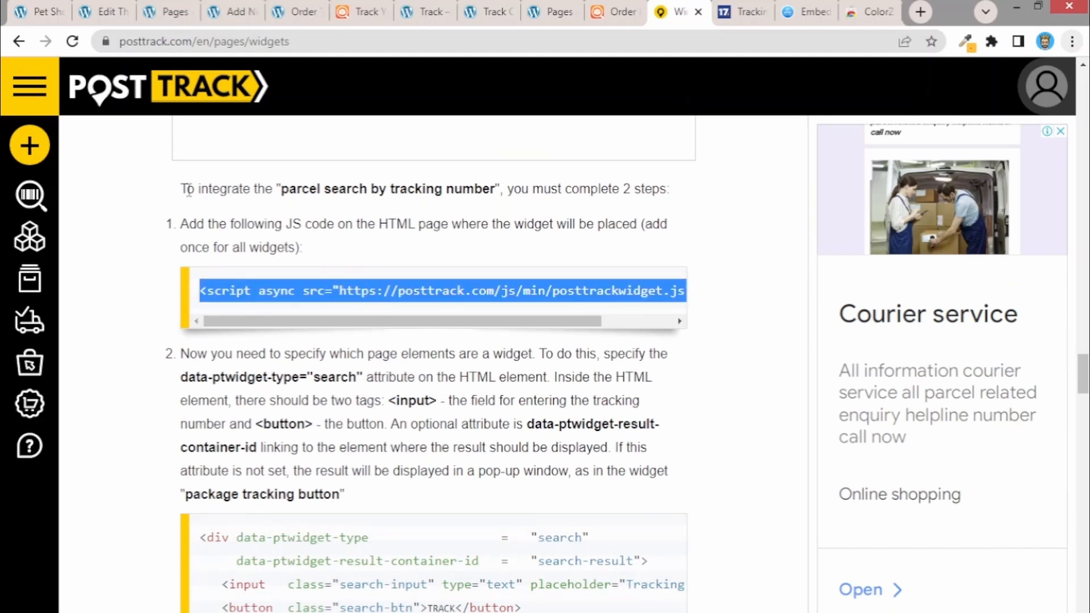
Step: Replace the TrackingMore script in header.php with the PostTrack posttrackwidget.js script and update the file
click(103, 12)
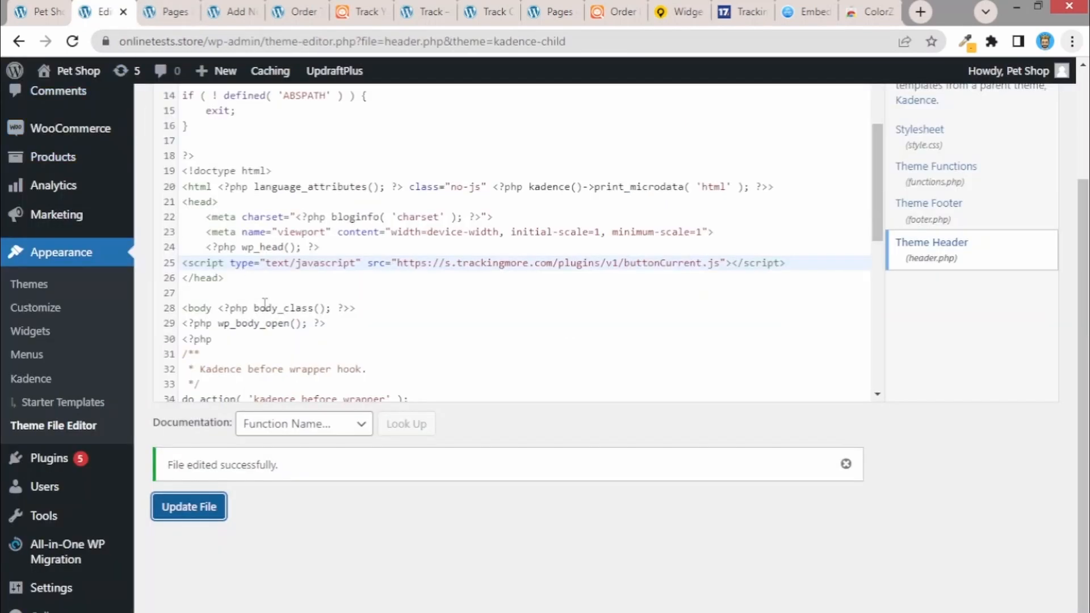
click(292, 261)
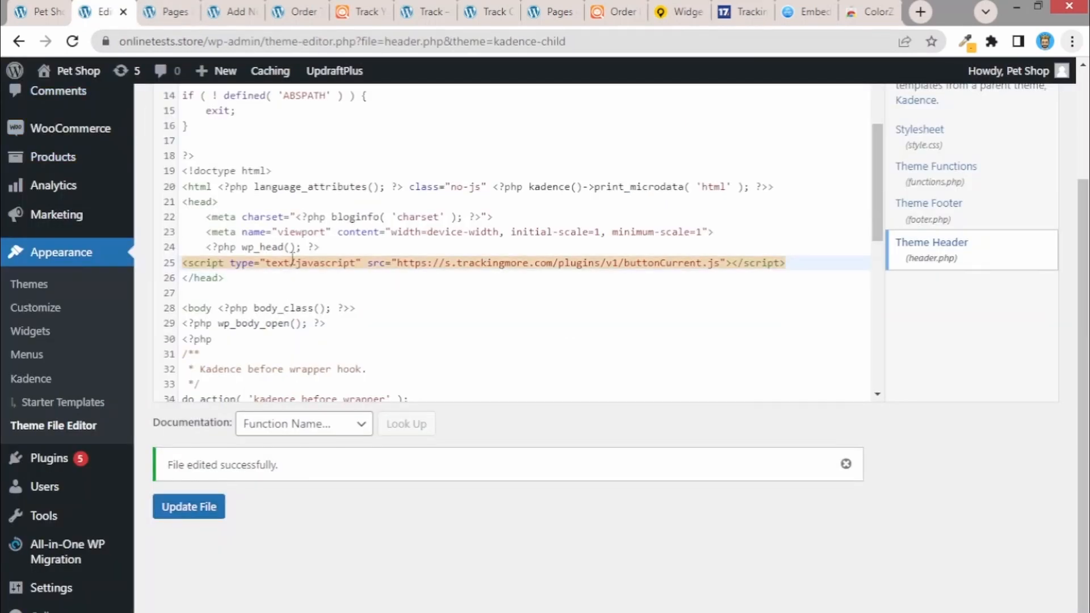
key(ctrl+z)
text(<script async src="https://posttrack.com/js/min/posttrackwidget.js"></script>)
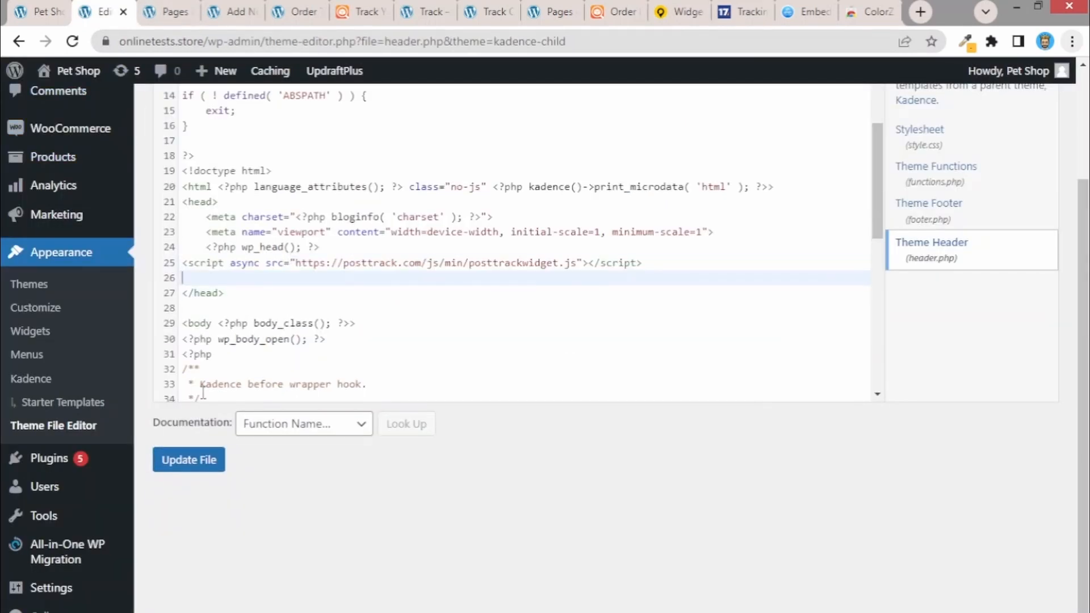
click(187, 459)
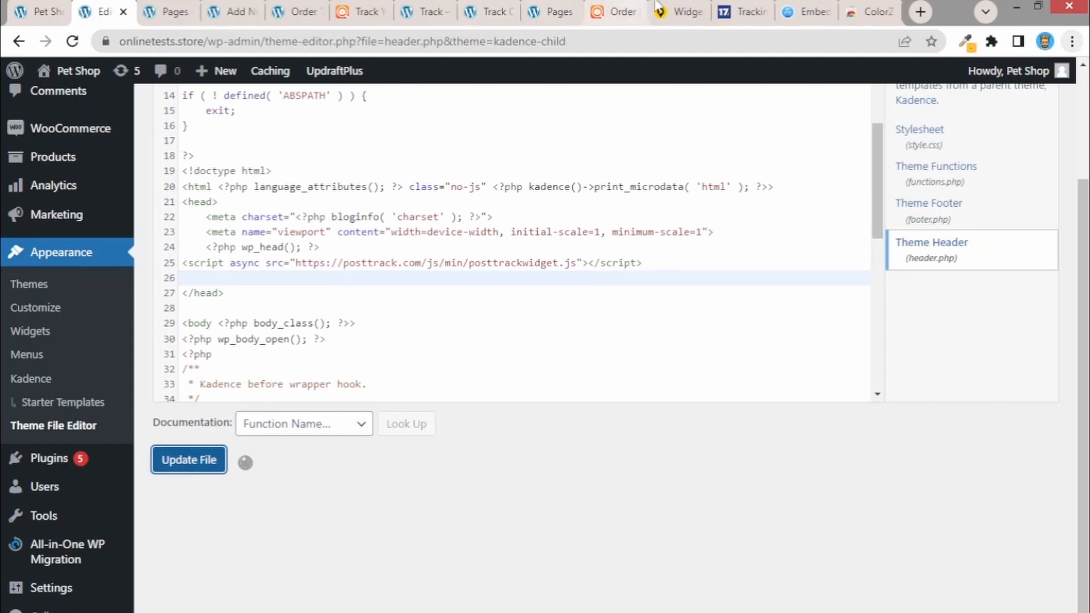
Step: Copy the HTML code of PostTrack's parcel search widget, from the data-ptwidget-type div through the search-result div
click(682, 11)
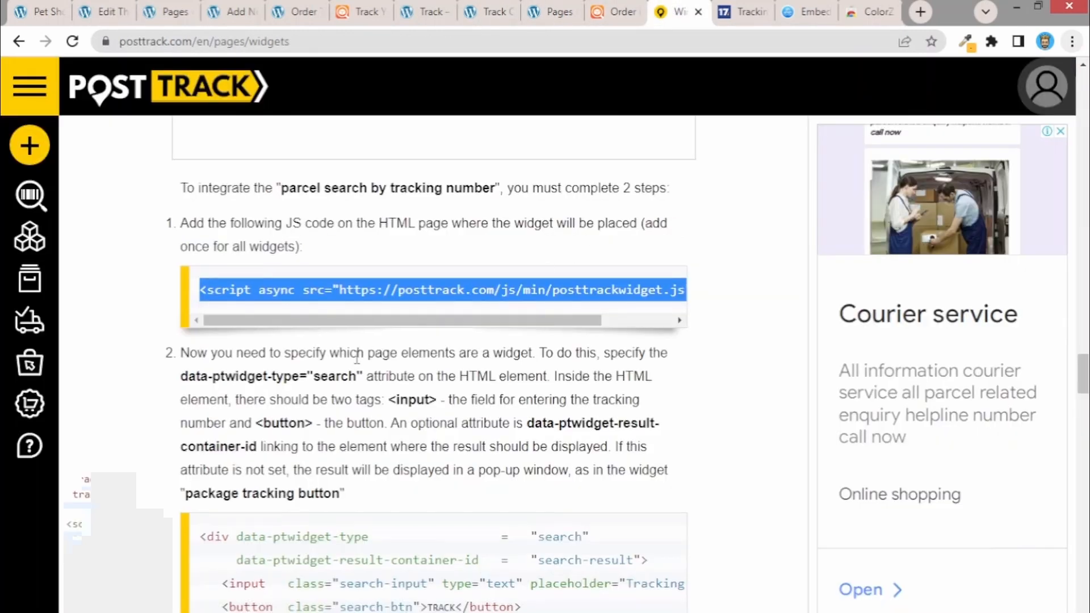
scroll(233, 435, down, 3)
click(436, 495)
drag(436, 496, 203, 380)
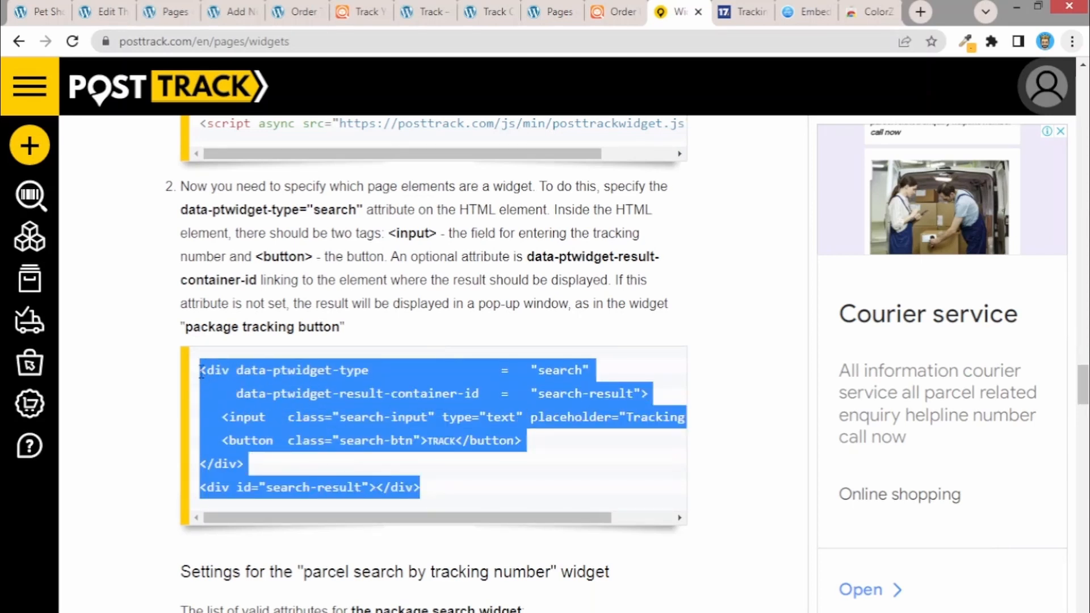
Step: Replace the Custom HTML block's code on the Order Tracking page with the PostTrack search widget code and update the page
click(223, 6)
key(ctrl+a)
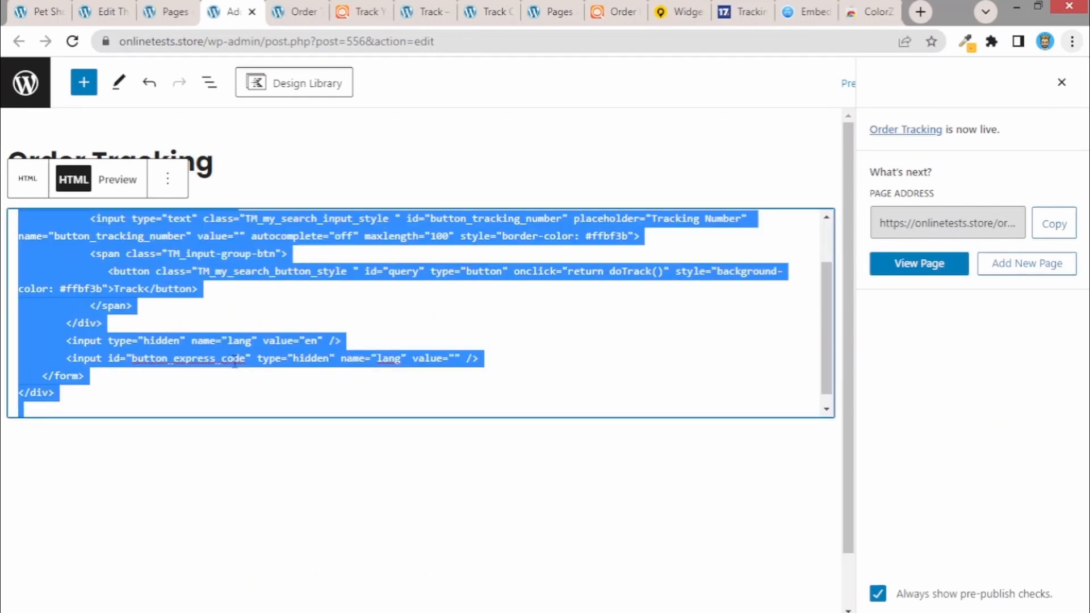
key(BackSpace)
text(<div data-ptwidget-type                  =   "search"      data-ptwidget-result-container-id   =   "search-result">     <input   class="search-input" type="text" placeholder="Tracking Number">     <button  class="search-btn">TRACK</button> </div> <div id="search-result"></div>)
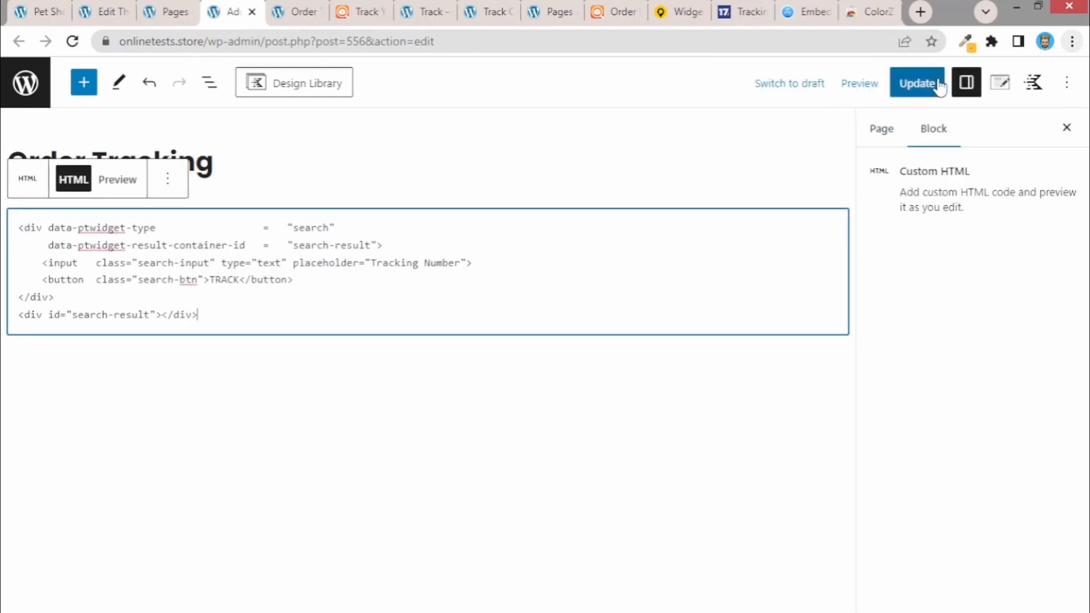
click(931, 88)
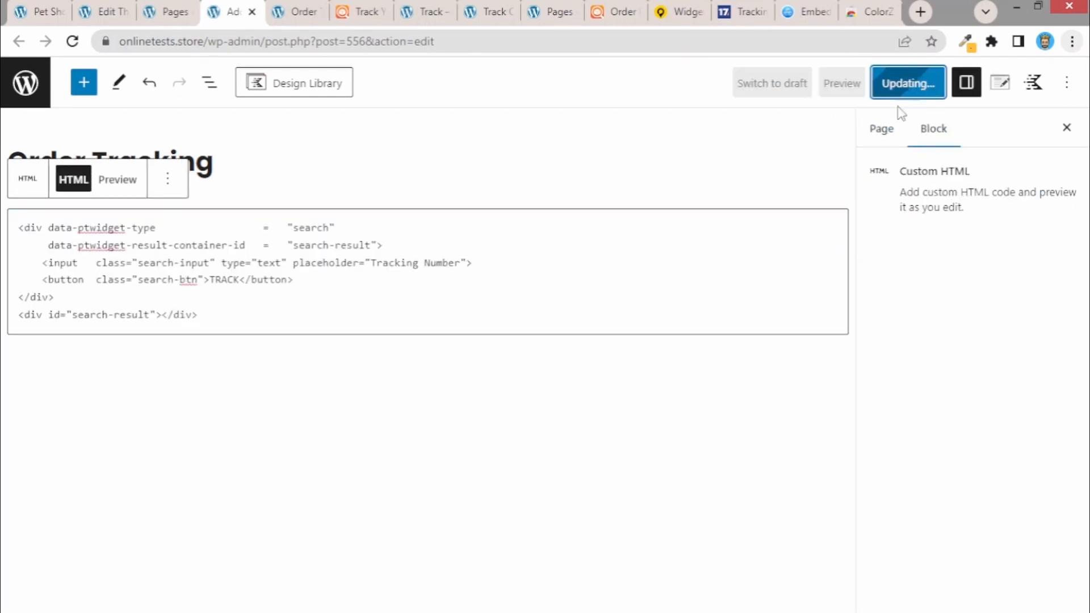
Step: Reload the live Order Tracking page and track the first sample tracking number from the Track notes file with the PostTrack widget
click(303, 7)
click(311, 41)
key(Return)
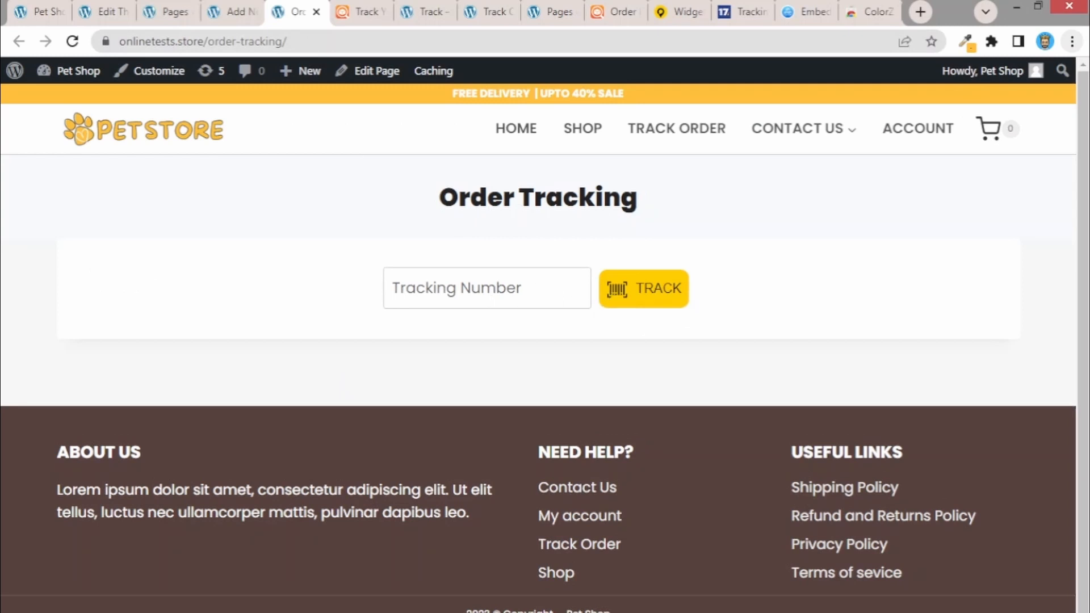
key(alt+Tab)
double_click(568, 498)
key(ctrl+c)
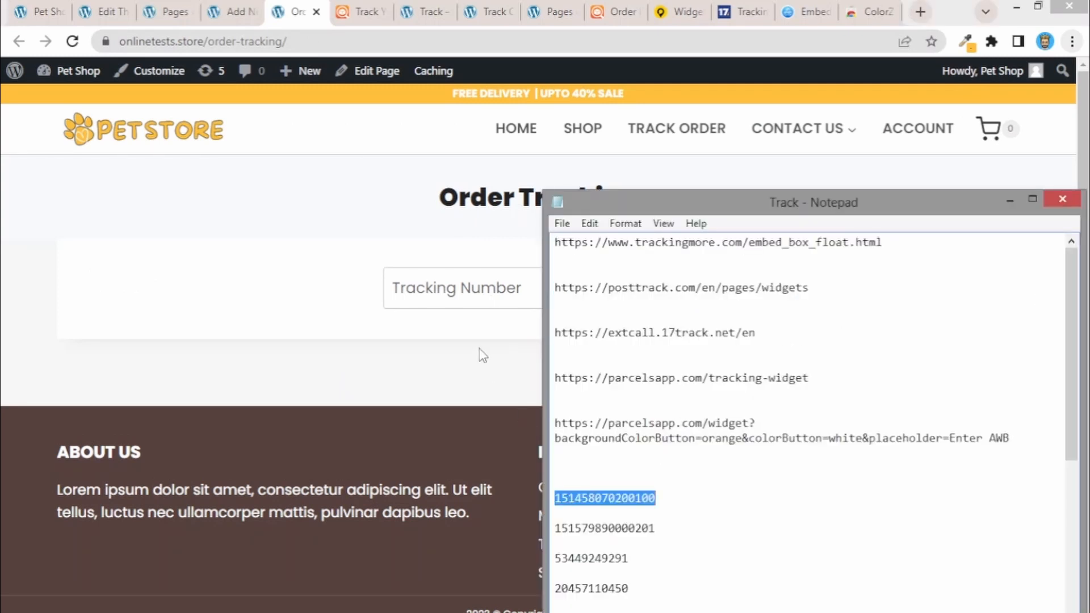
click(465, 294)
key(ctrl+v)
click(670, 305)
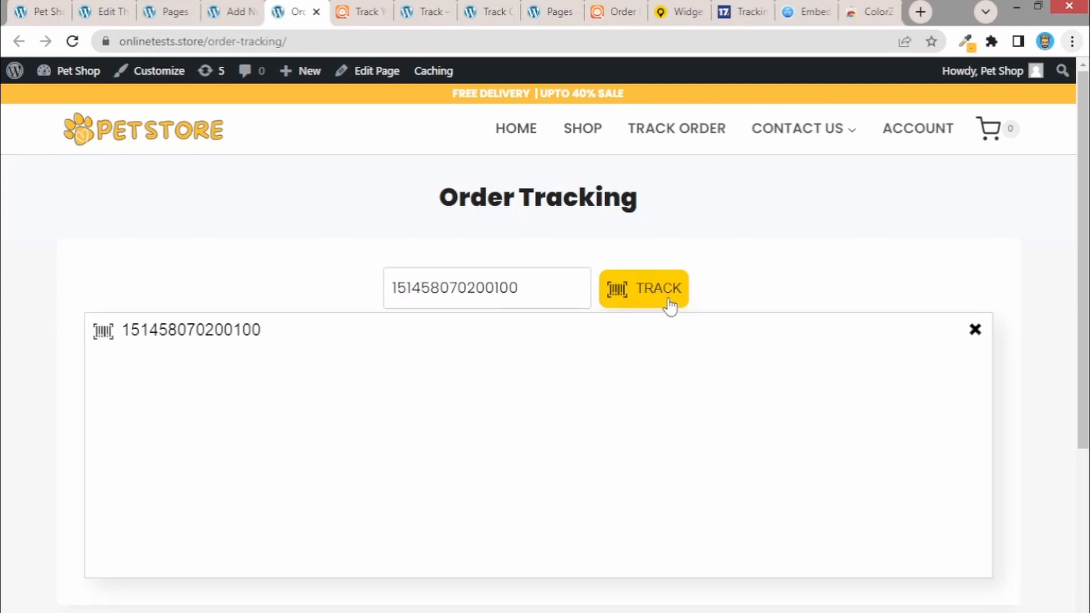
Step: Examine the PostTrack search result on the Order Tracking page, including the parcel status, carrier, tracking history and sharing options
scroll(402, 253, down, 2)
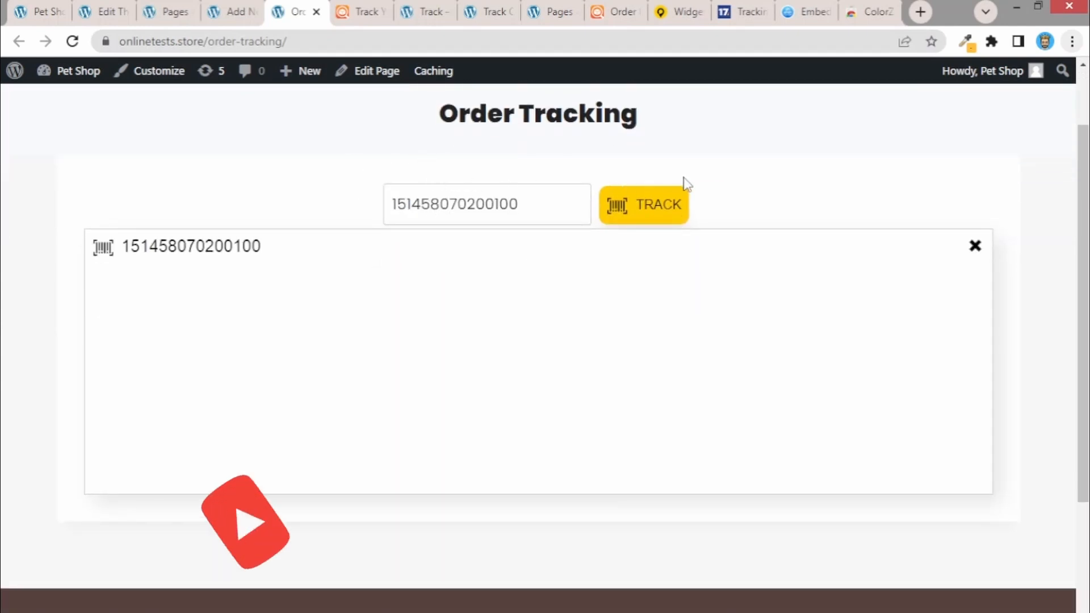
scroll(332, 209, down, 1)
scroll(332, 209, down, 1)
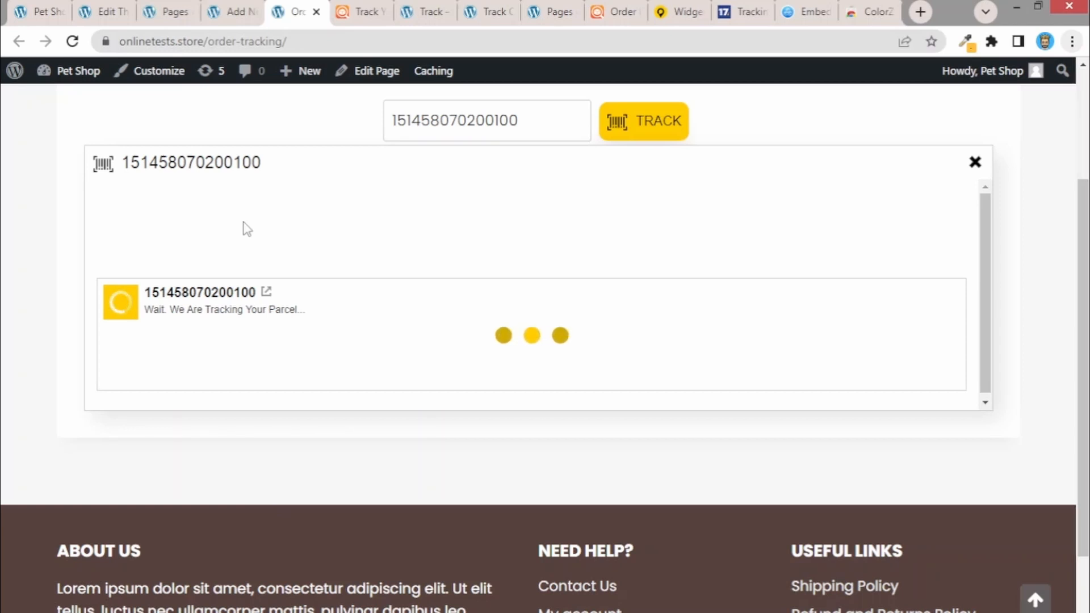
scroll(244, 227, up, 2)
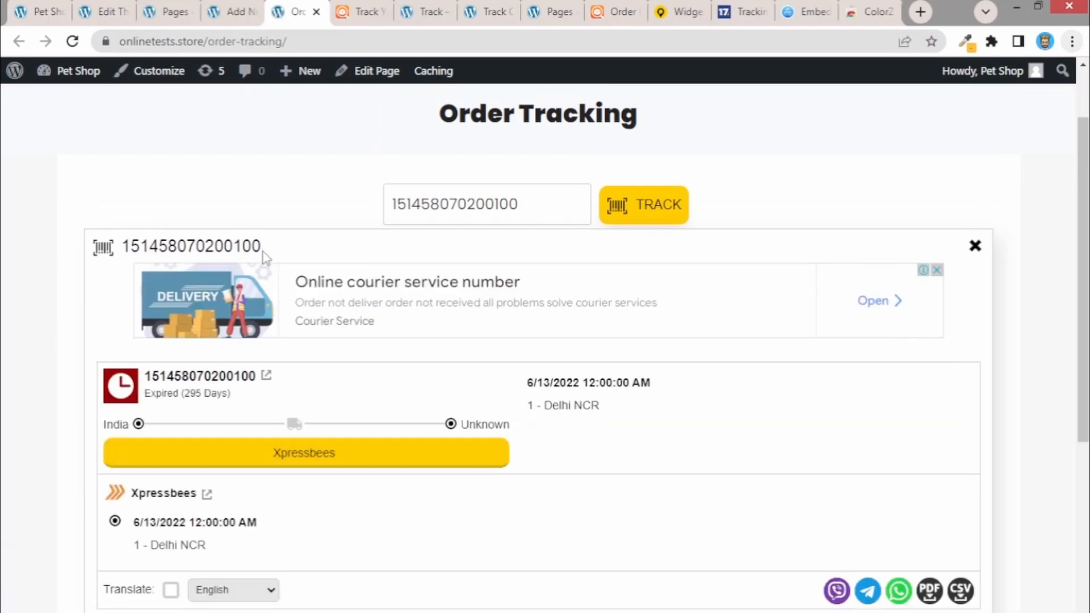
scroll(264, 255, down, 2)
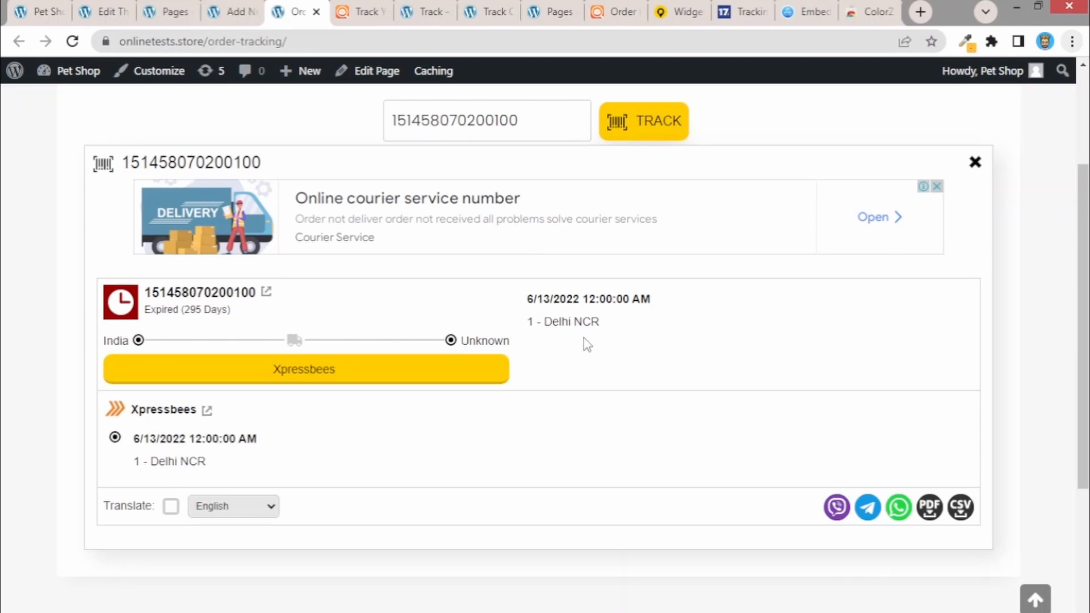
scroll(494, 335, up, 2)
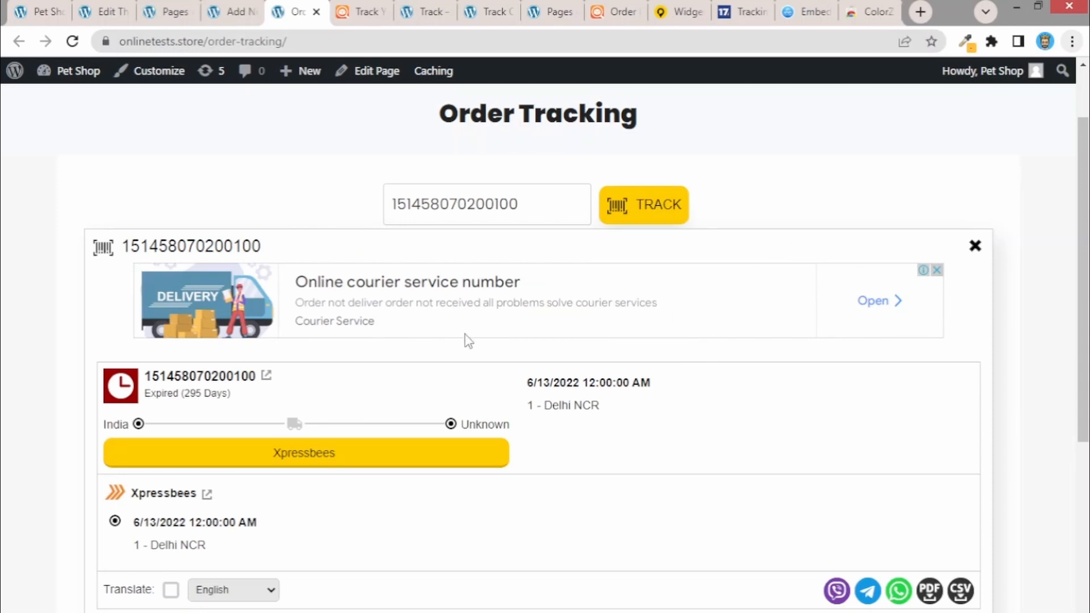
scroll(483, 306, down, 2)
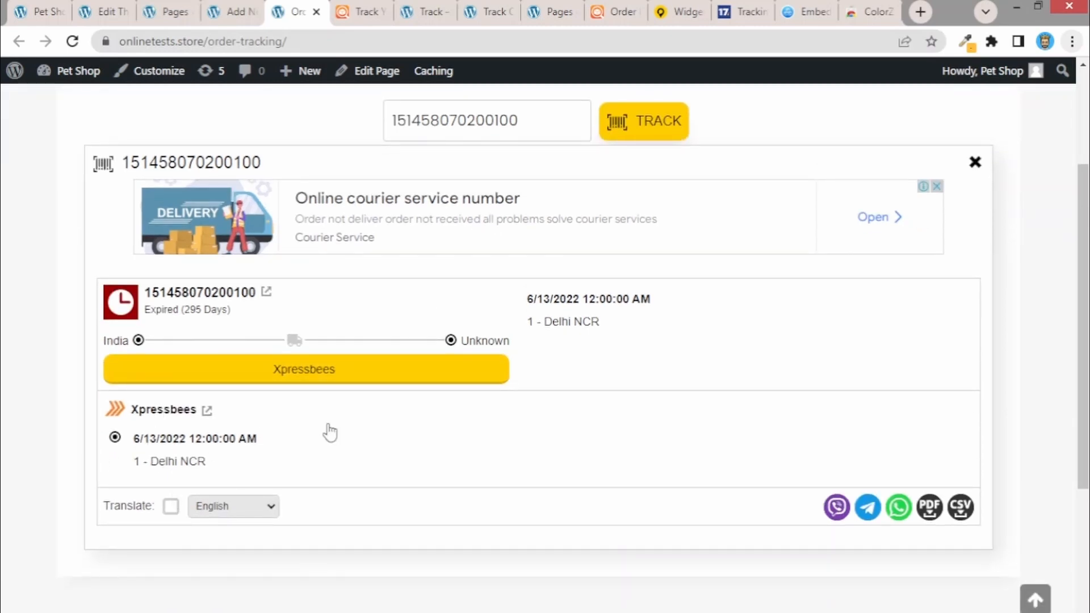
scroll(456, 215, up, 1)
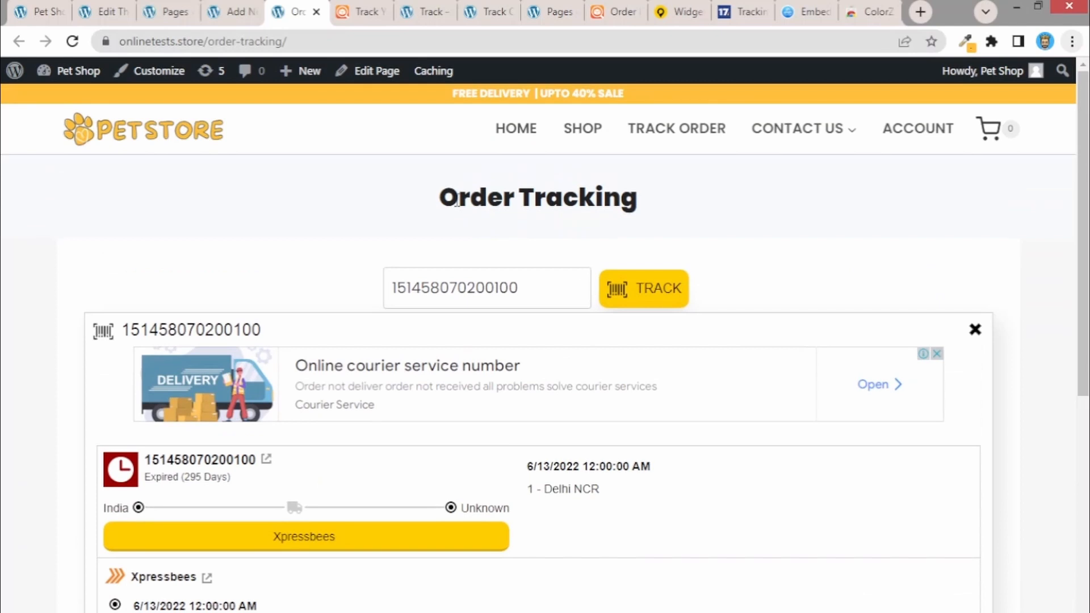
Step: Open the 17TRACK Tracking Widget page and find the Mode I embed code under "How to use it"
click(738, 12)
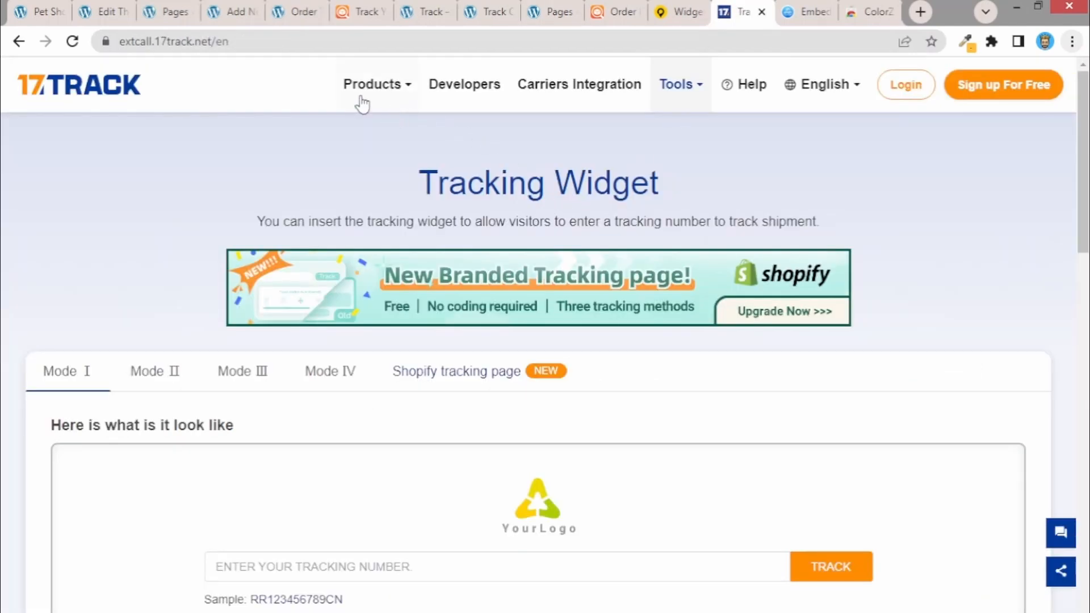
double_click(234, 45)
click(169, 194)
scroll(93, 159, down, 2)
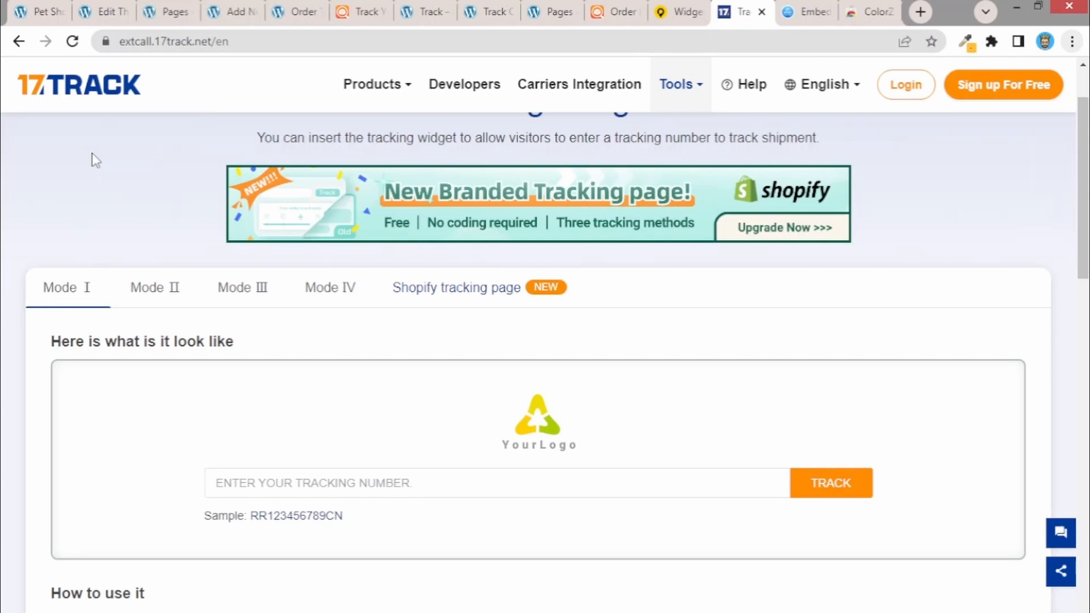
scroll(92, 153, down, 10)
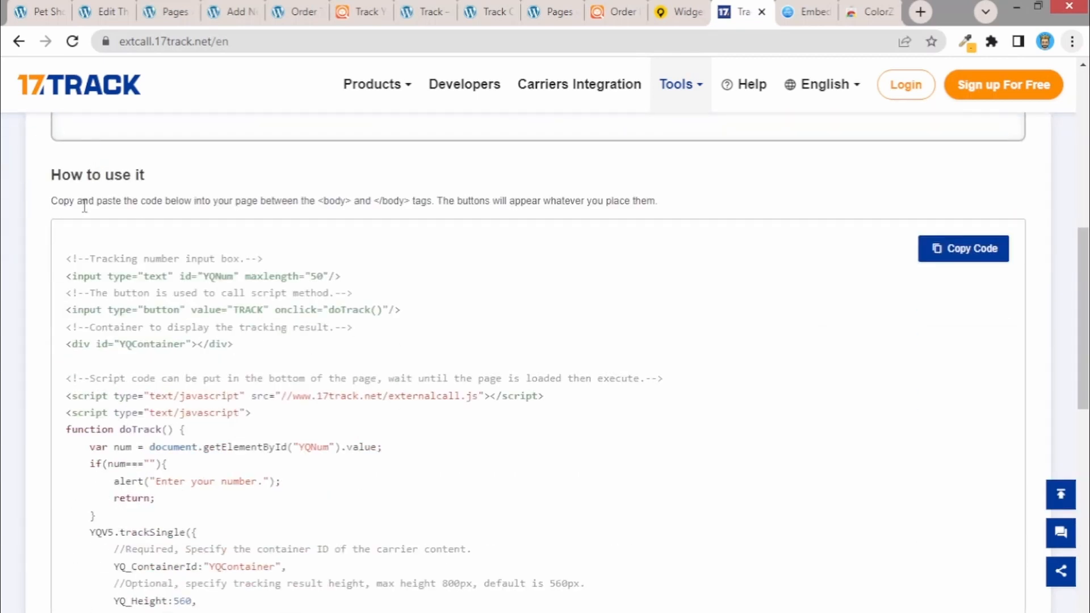
Step: Check where TrackingMore's Get Code section wants its scripts placed, then return to the 17TRACK instructions for comparison
click(609, 7)
click(600, 187)
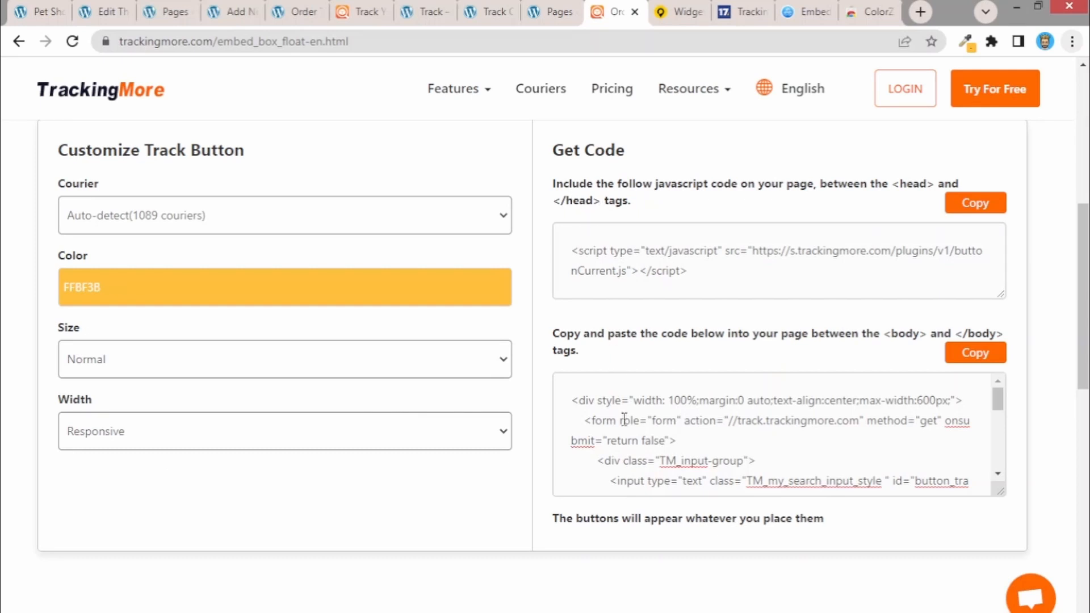
click(735, 11)
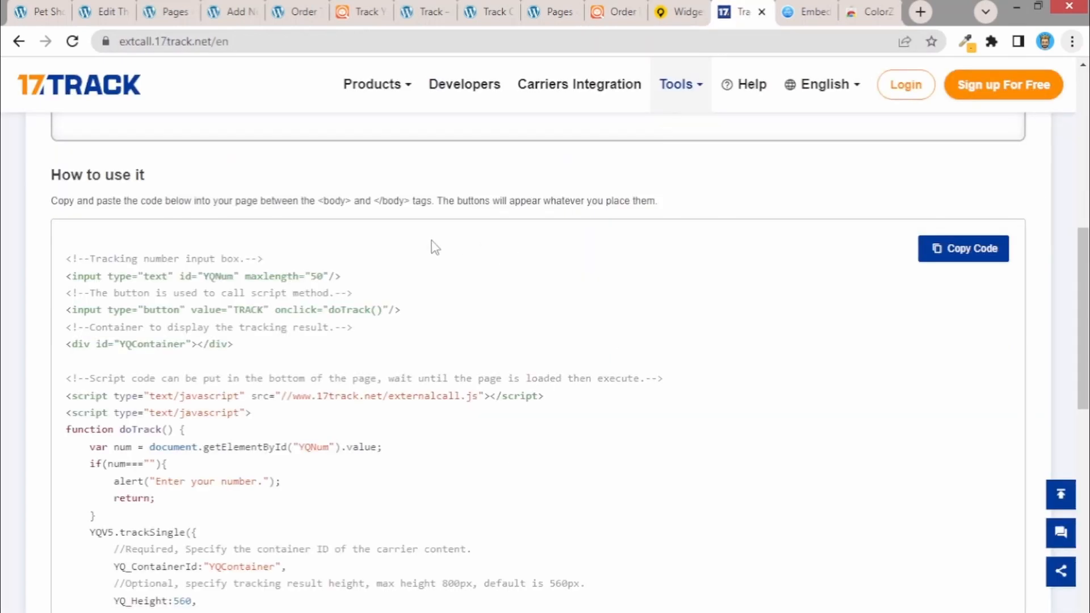
Step: Copy the complete 17TRACK Mode I widget code, including the input box, result container and doTrack script
scroll(37, 272, down, 2)
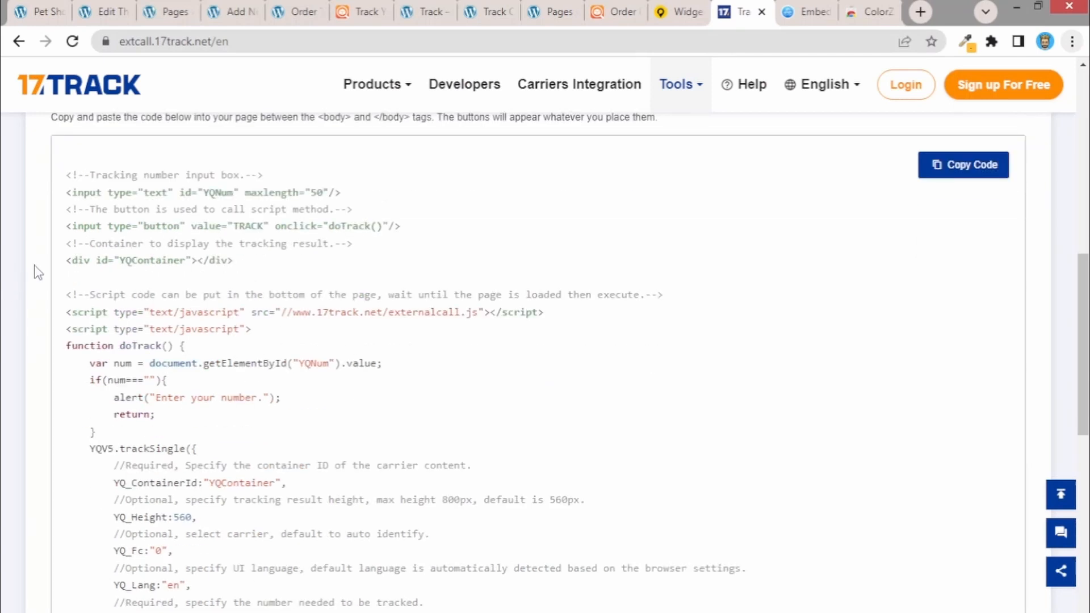
click(985, 170)
scroll(427, 309, down, 4)
scroll(420, 307, down, 3)
scroll(416, 303, up, 4)
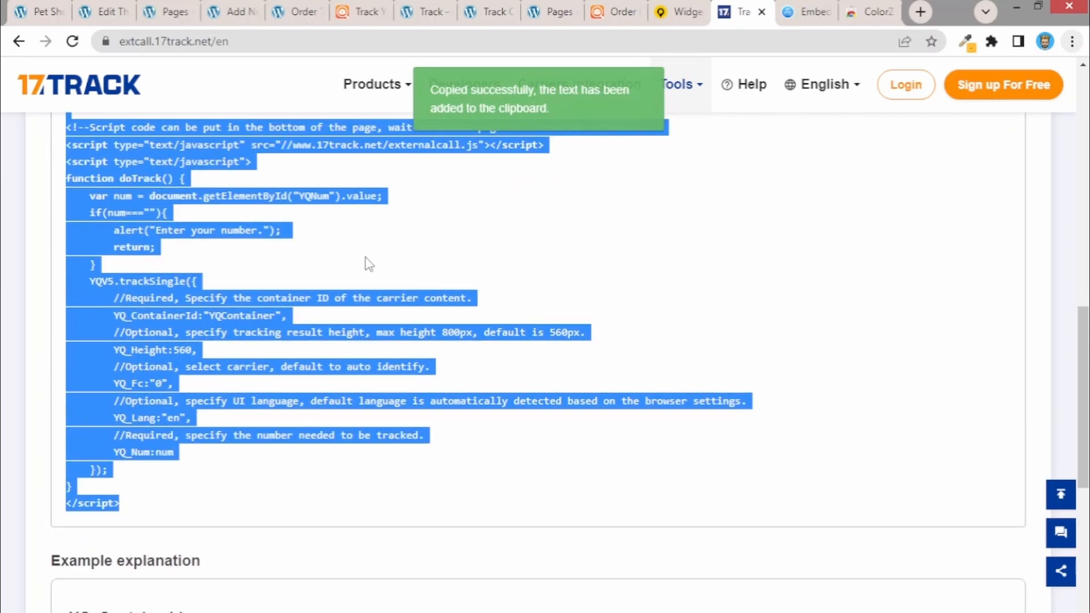
Step: Remove the PostTrack script from header.php in the theme file editor and update the file
click(101, 11)
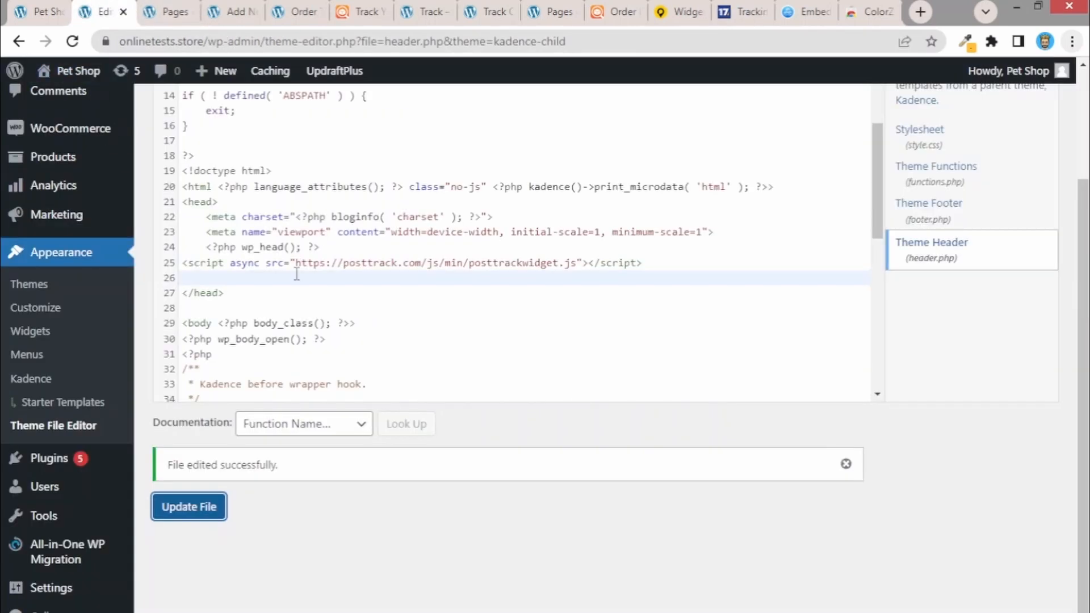
click(308, 288)
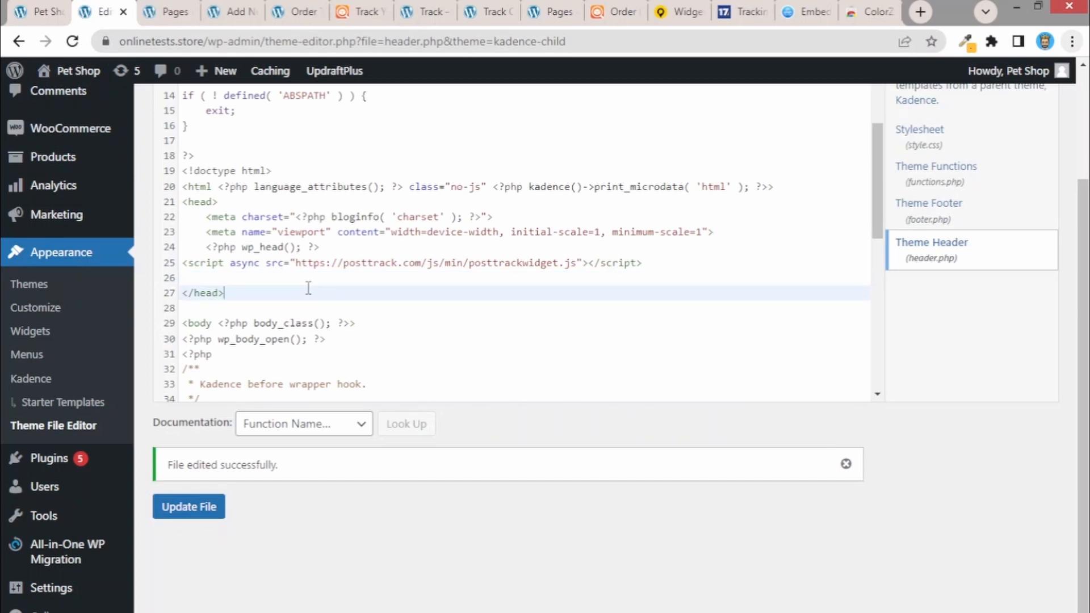
key(ctrl+z)
click(213, 462)
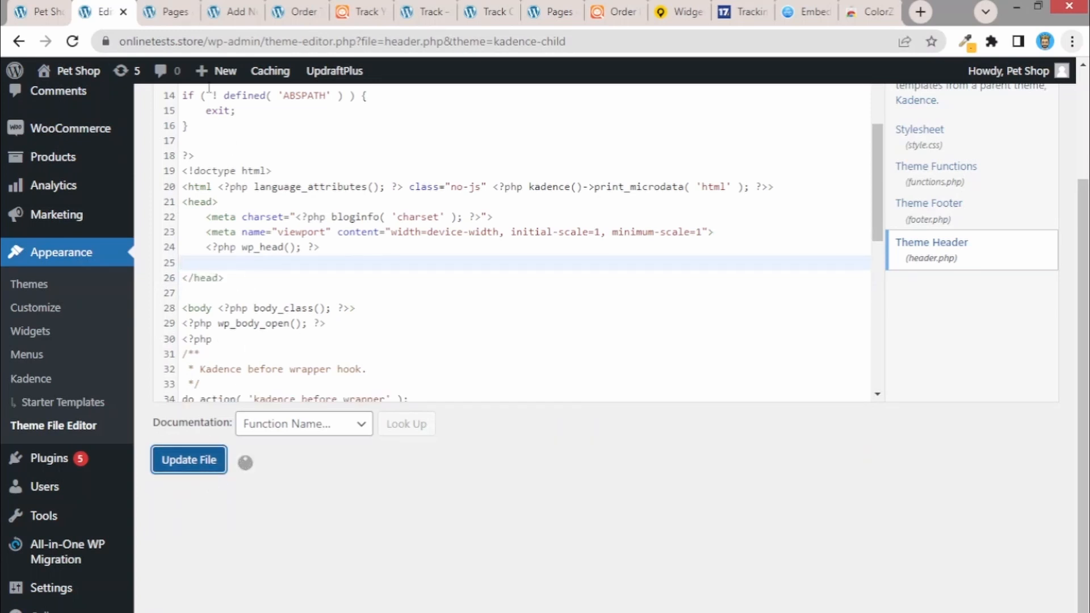
Step: Replace the Custom HTML block's code on the Order Tracking page with the 17TRACK widget code and update the page
click(227, 11)
click(186, 330)
key(ctrl+a)
key(BackSpace)
key(ctrl+v)
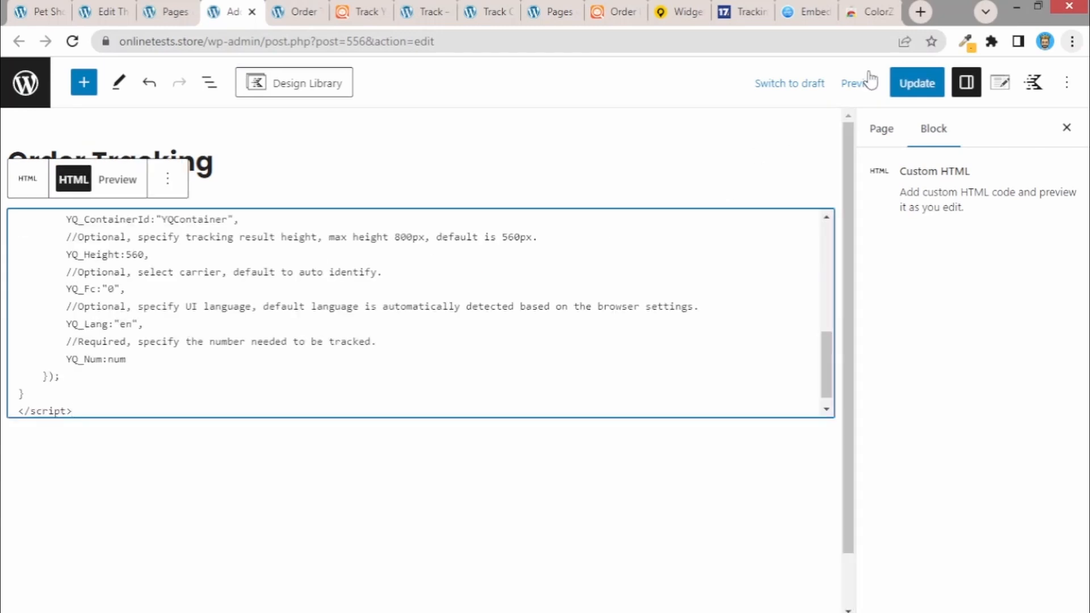
click(916, 83)
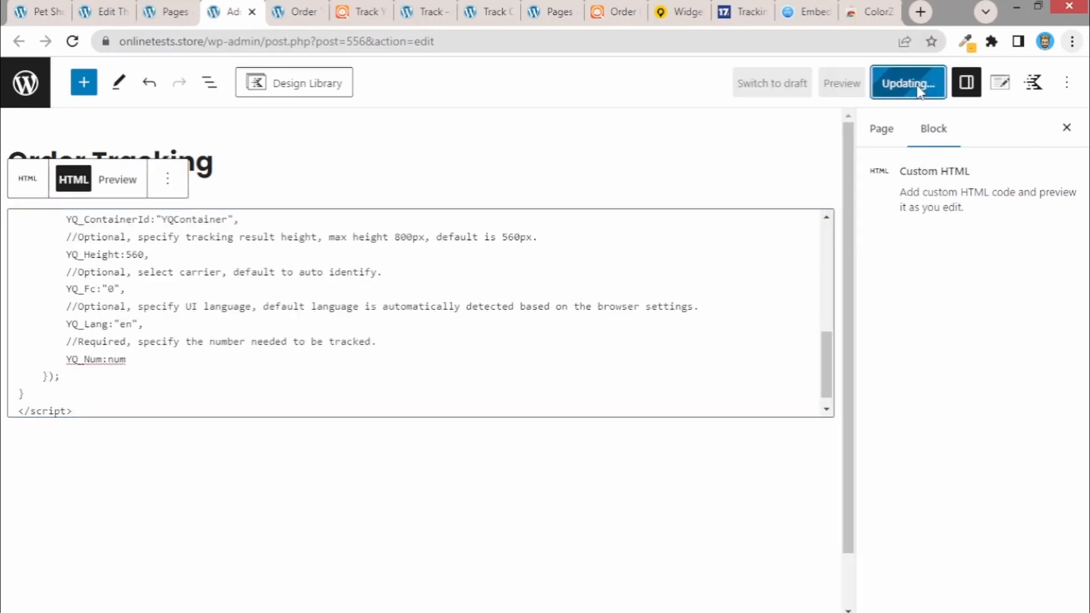
Step: Reload the live Order Tracking page to view the 17TRACK widget
click(297, 10)
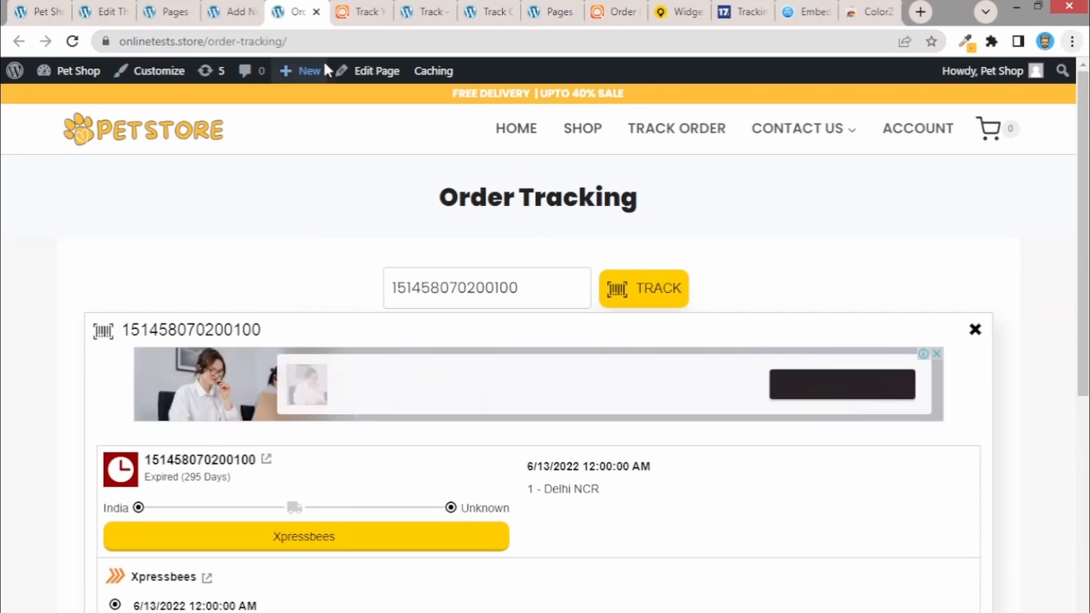
click(326, 41)
key(Return)
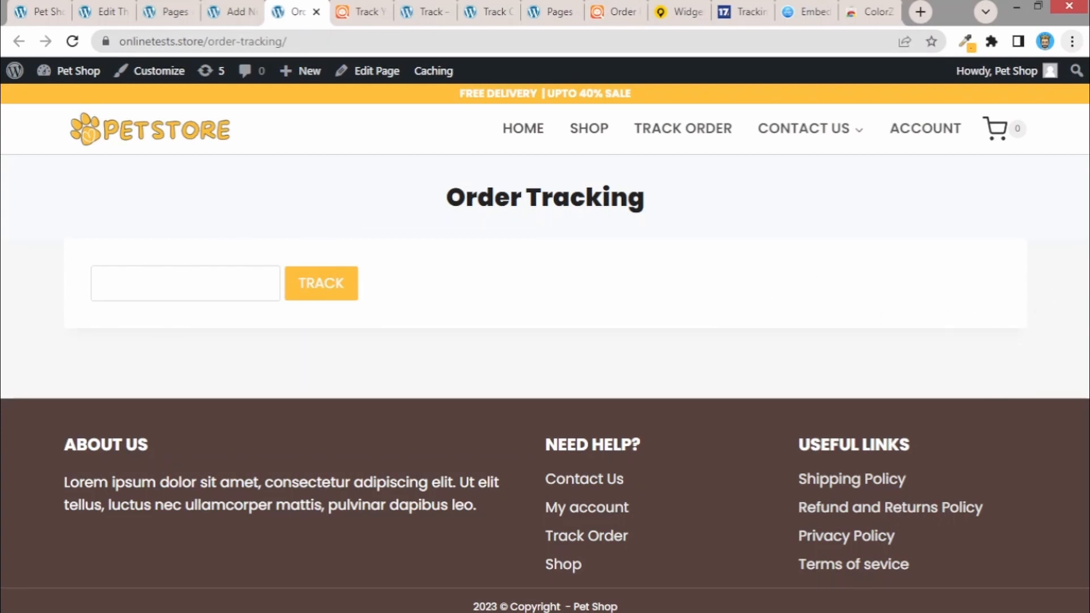
Step: Find the integration instructions on the Parcels tracking widget page and copy the .parcels-widget style code for the head section
click(805, 8)
scroll(681, 224, up, 15)
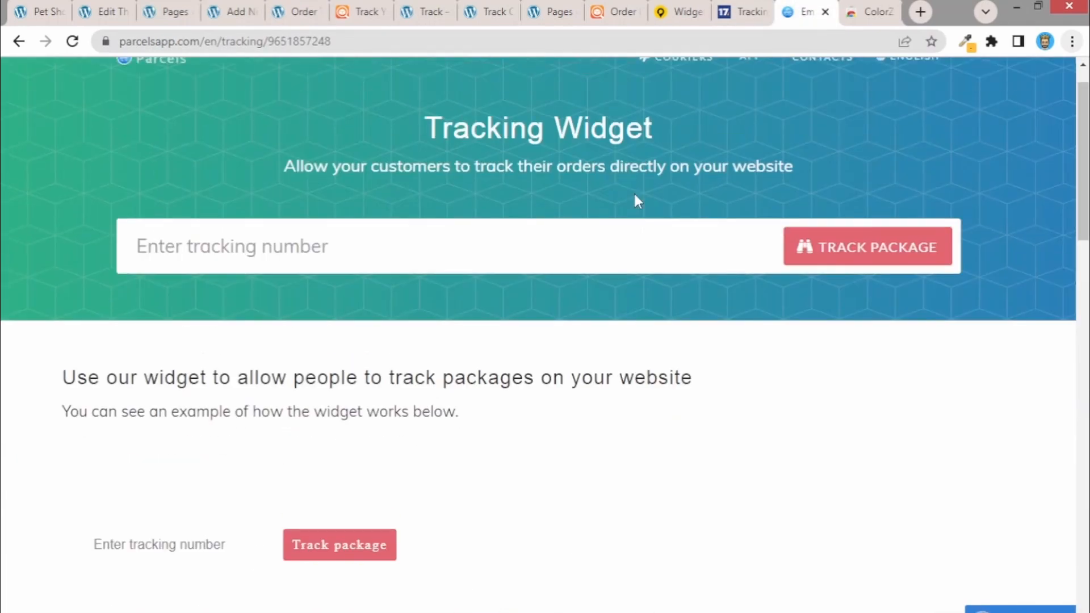
scroll(635, 196, down, 10)
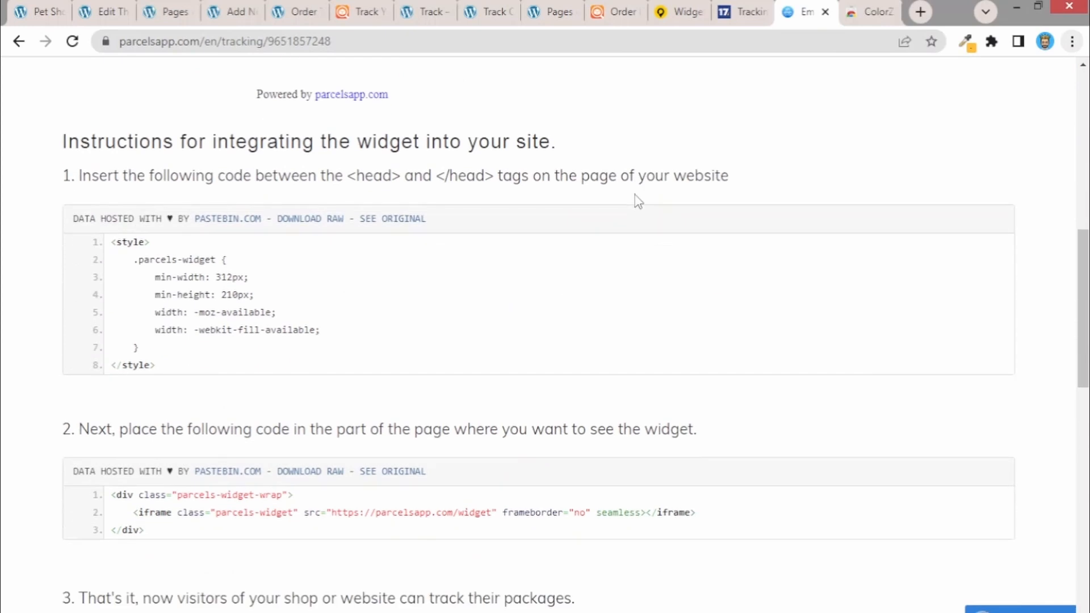
drag(354, 175, 451, 176)
click(454, 175)
drag(154, 366, 104, 250)
Step: Paste the .parcels-widget style code on the empty line before </head> in header.php and update the file
click(106, 12)
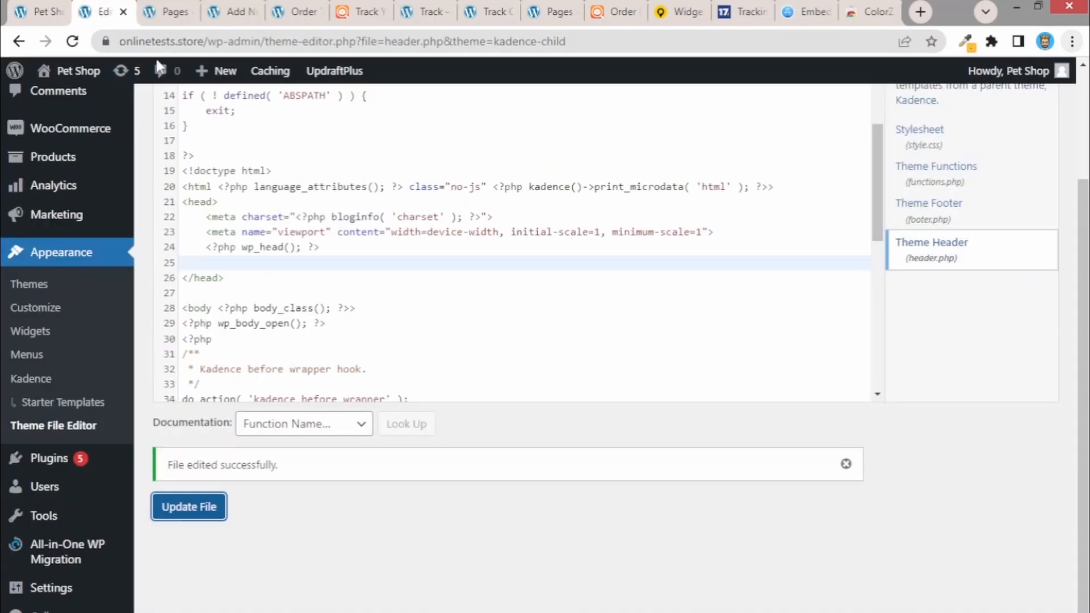
double_click(223, 268)
click(224, 261)
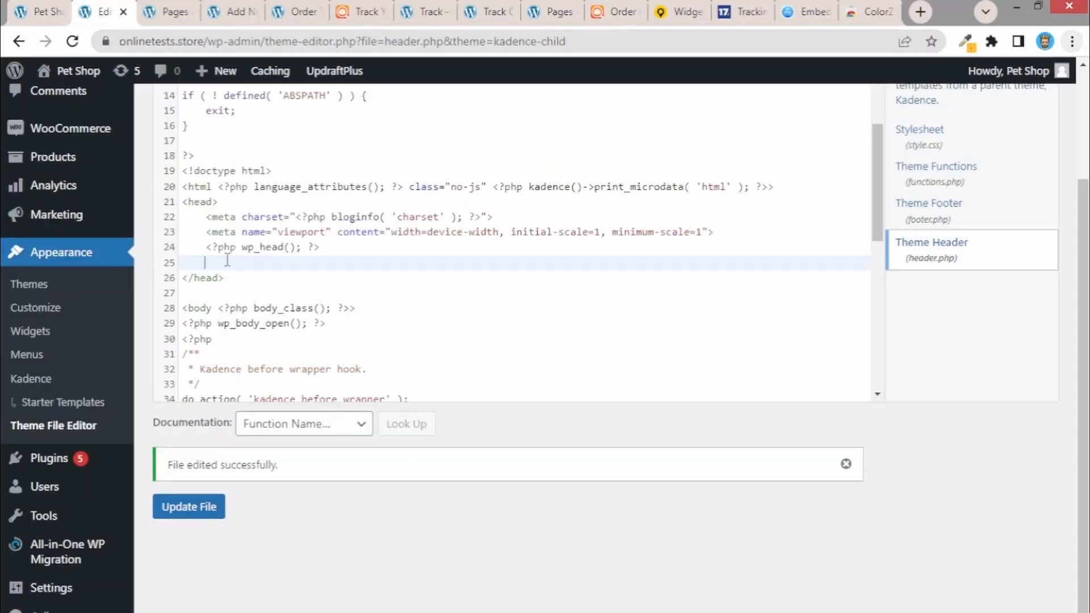
key(ctrl+v)
click(195, 462)
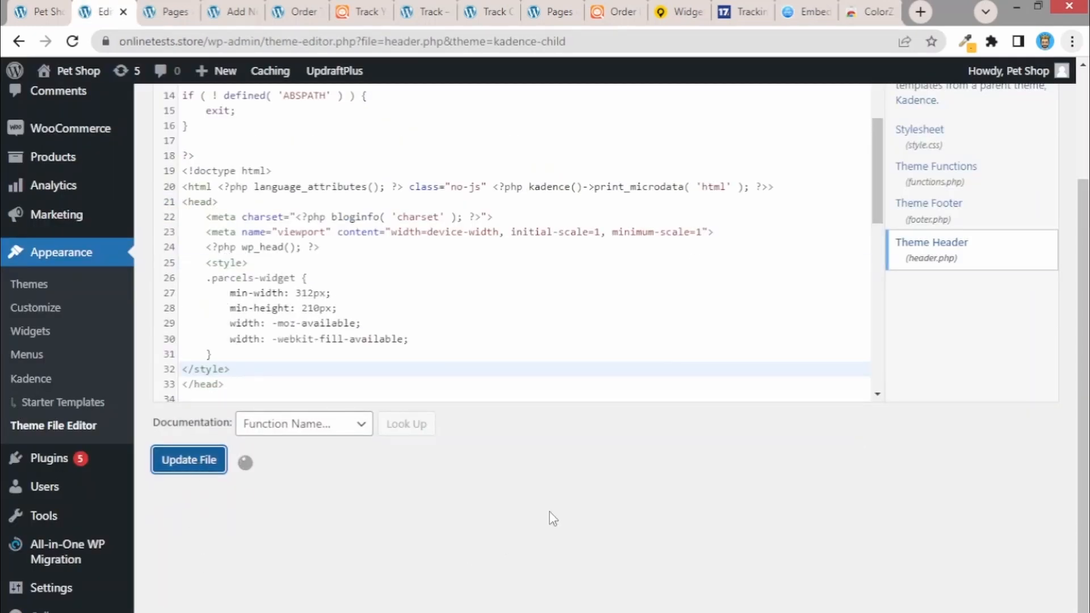
Step: Copy the Parcels widget's HTML code, the parcels-widget-wrap div containing the iframe
click(806, 12)
scroll(530, 452, down, 3)
drag(219, 365, 113, 332)
Step: Set the .parcels-widget min-height to 250px in header.php and update the file
click(120, 7)
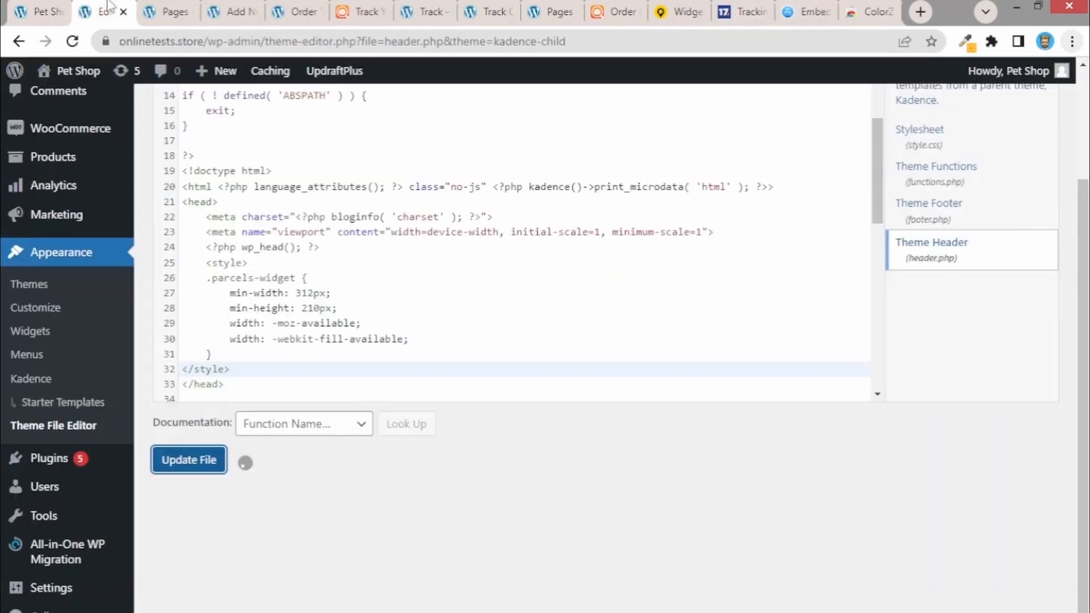
click(396, 321)
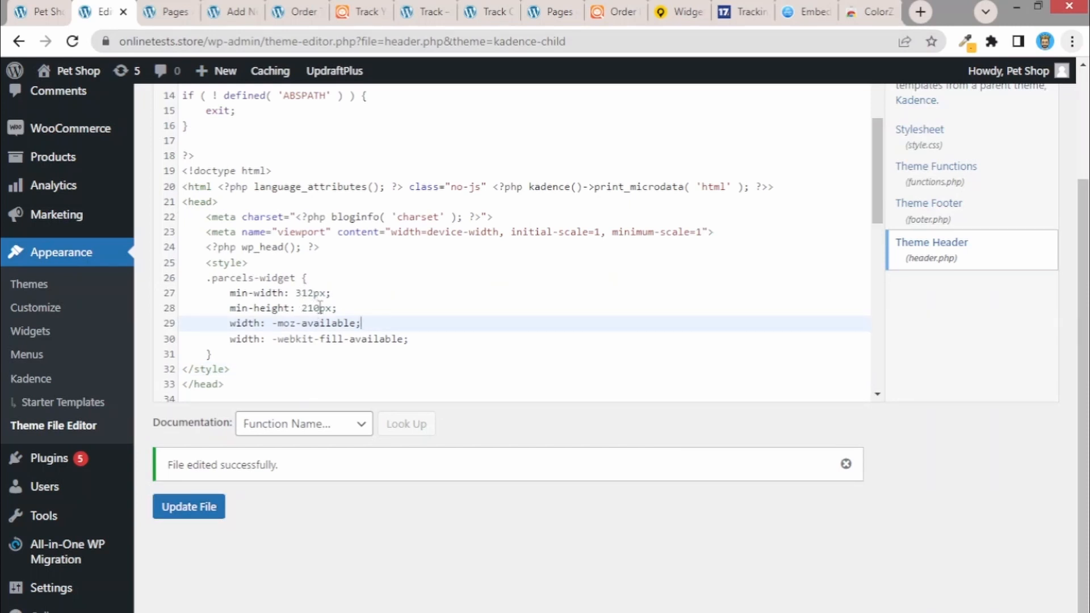
click(314, 308)
key(BackSpace)
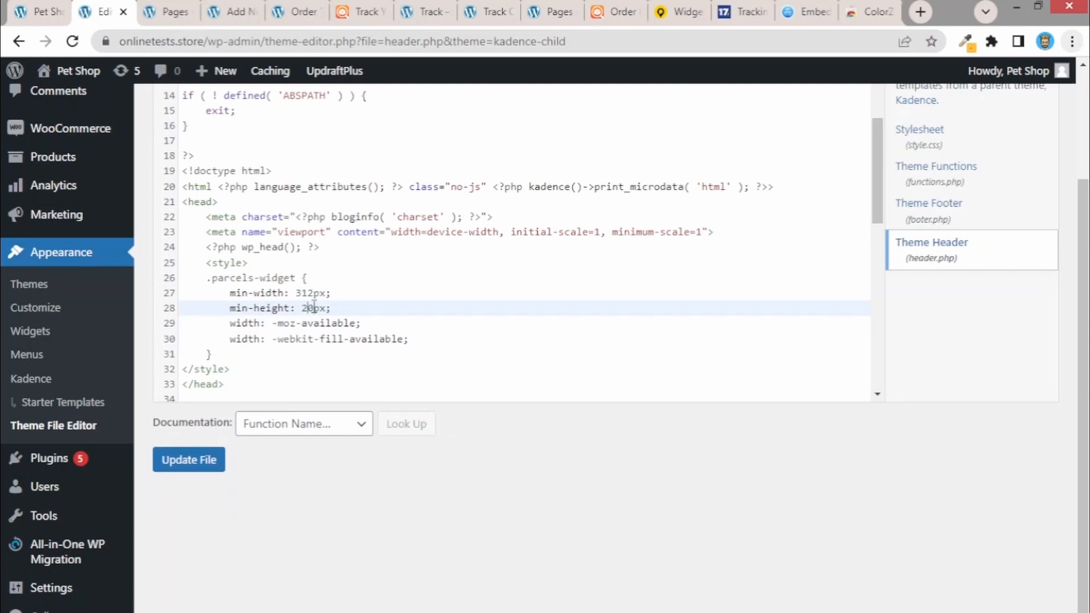
click(196, 457)
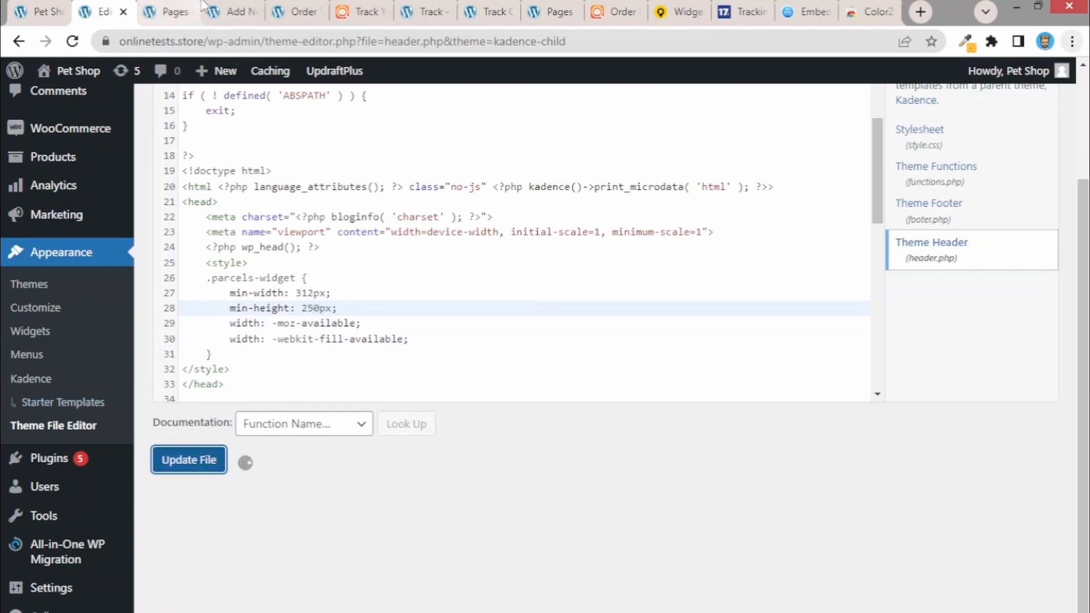
Step: Replace the Custom HTML block's code on the Order Tracking page with the Parcels iframe code and update the page
click(228, 11)
key(ctrl+a)
key(ctrl+v)
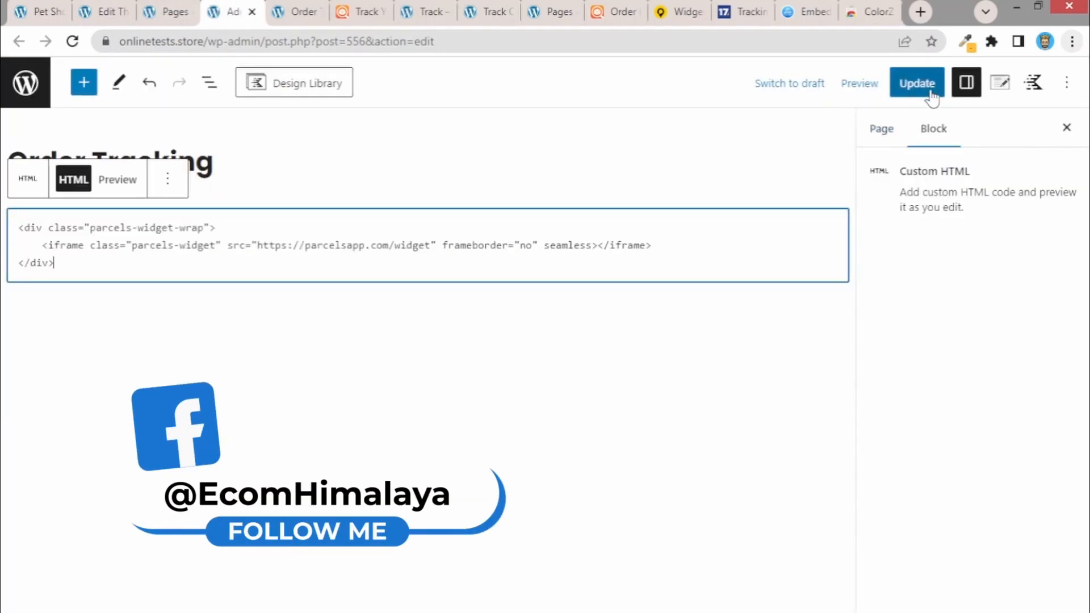
click(919, 91)
Step: Reload the live Order Tracking page to check the Parcels widget
click(278, 7)
click(254, 44)
key(Return)
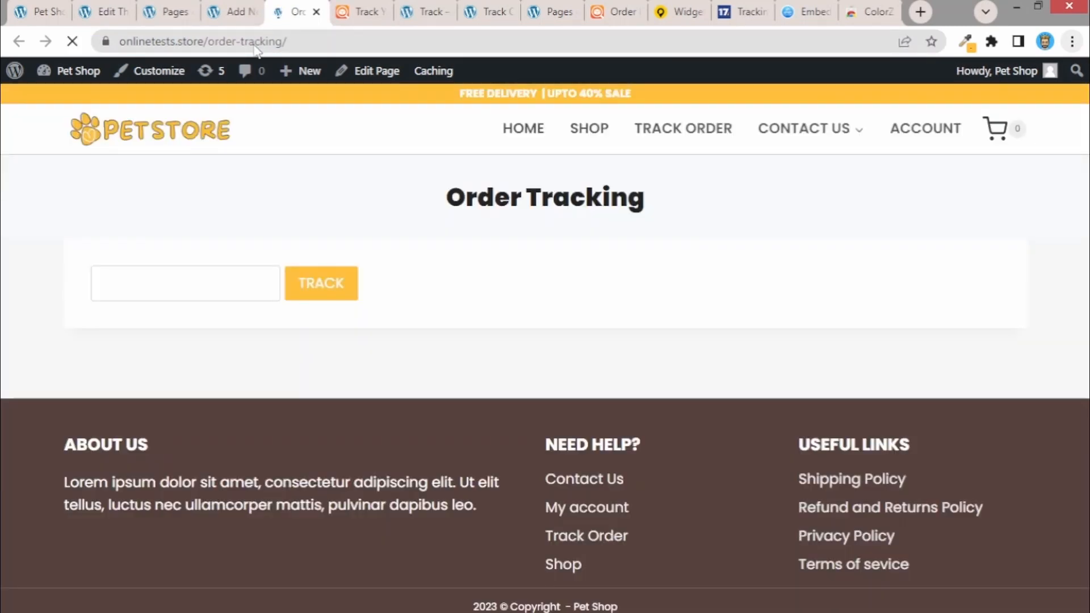
Step: Reload the live Order Tracking page and track the last tracking number from the Track notes in the Parcels widget
click(255, 47)
key(Return)
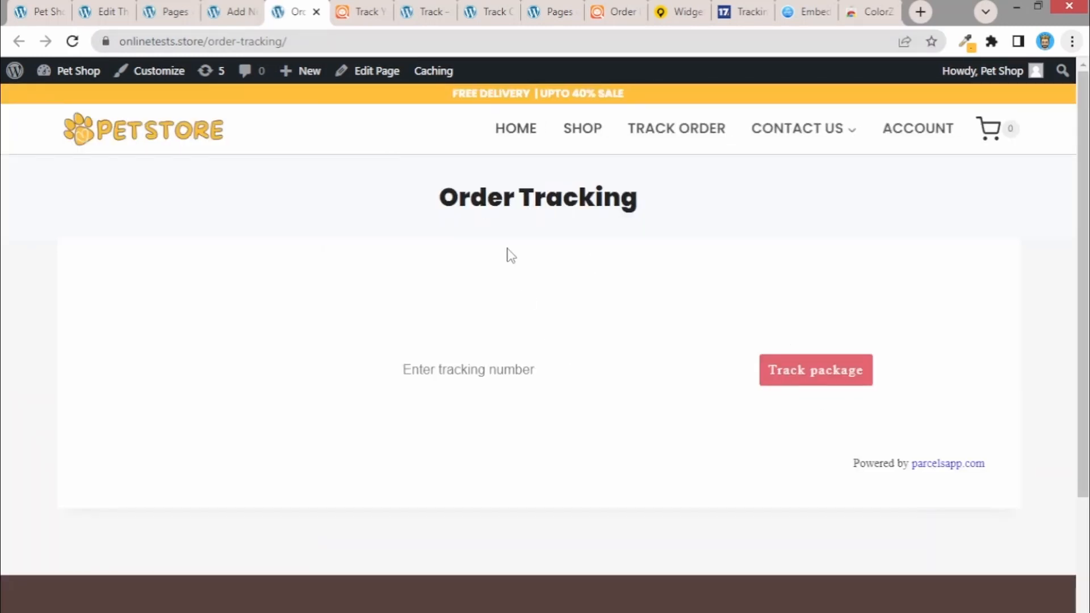
key(alt+Tab)
scroll(595, 382, down, 6)
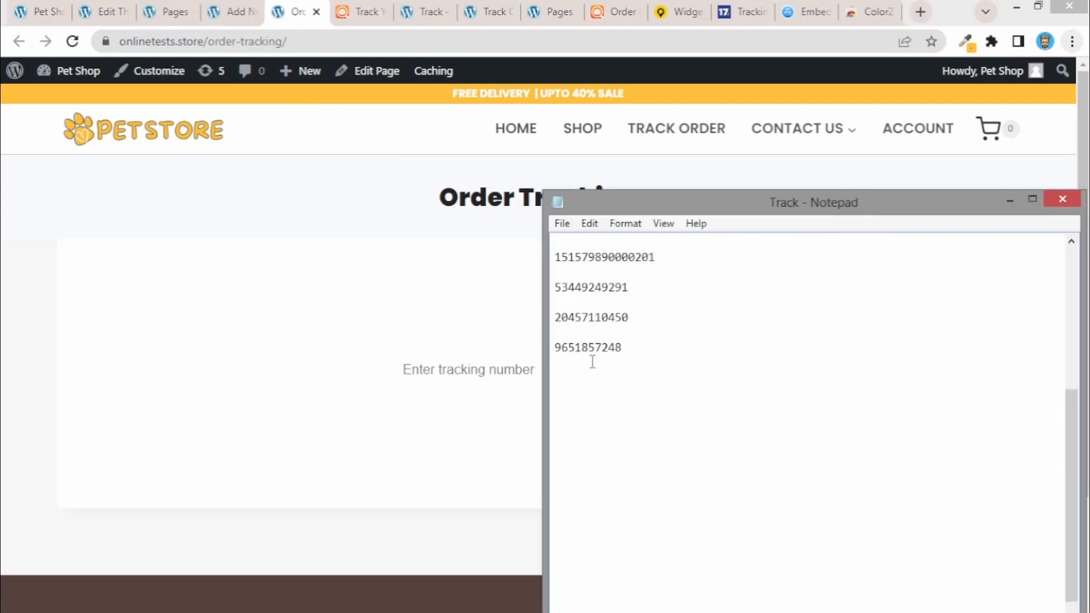
double_click(591, 347)
click(482, 375)
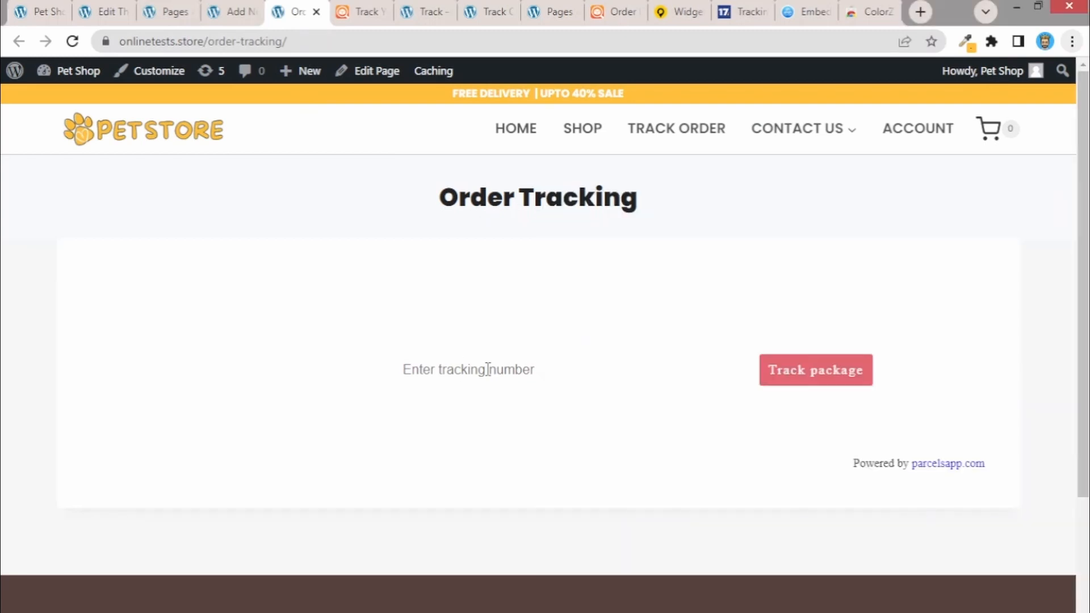
key(ctrl+v)
click(758, 384)
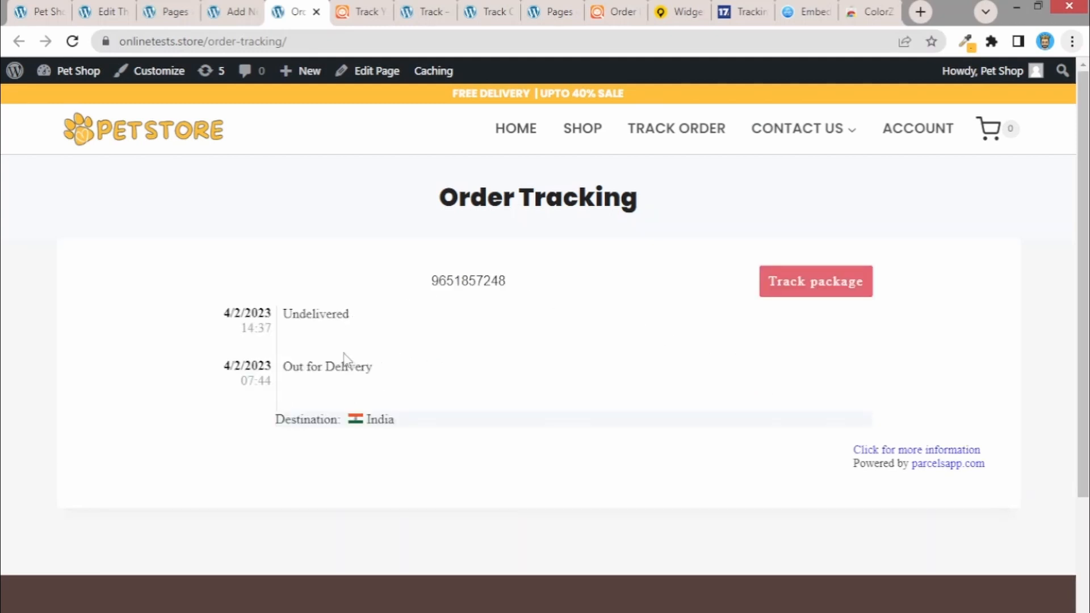
double_click(309, 312)
Step: Replace the number in the Parcels widget with the second-to-last tracking number from the Track notes and track it
key(alt+Tab)
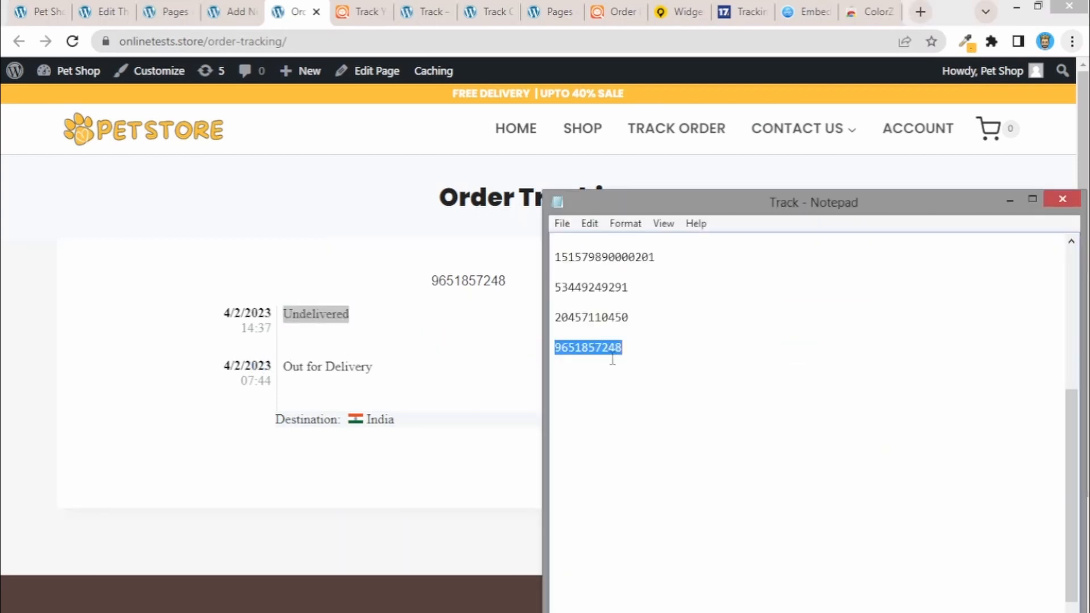
click(610, 317)
double_click(612, 315)
key(ctrl+c)
click(443, 276)
double_click(445, 277)
key(BackSpace)
key(ctrl+v)
click(783, 279)
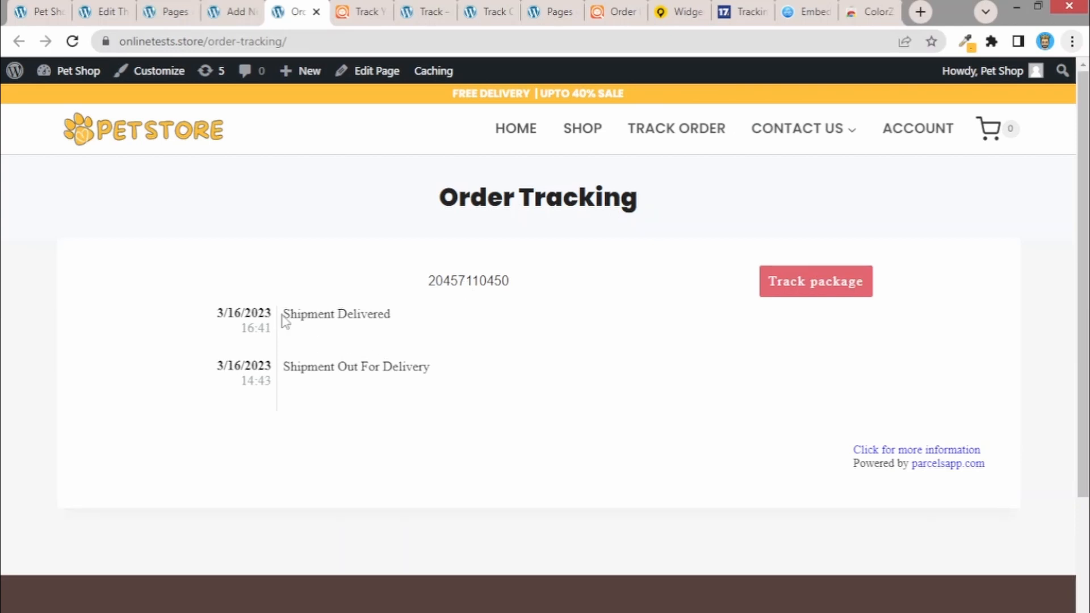
Step: Examine the dates, times and statuses of the shipment events in the Parcels tracking result
drag(284, 314, 349, 312)
drag(190, 339, 286, 312)
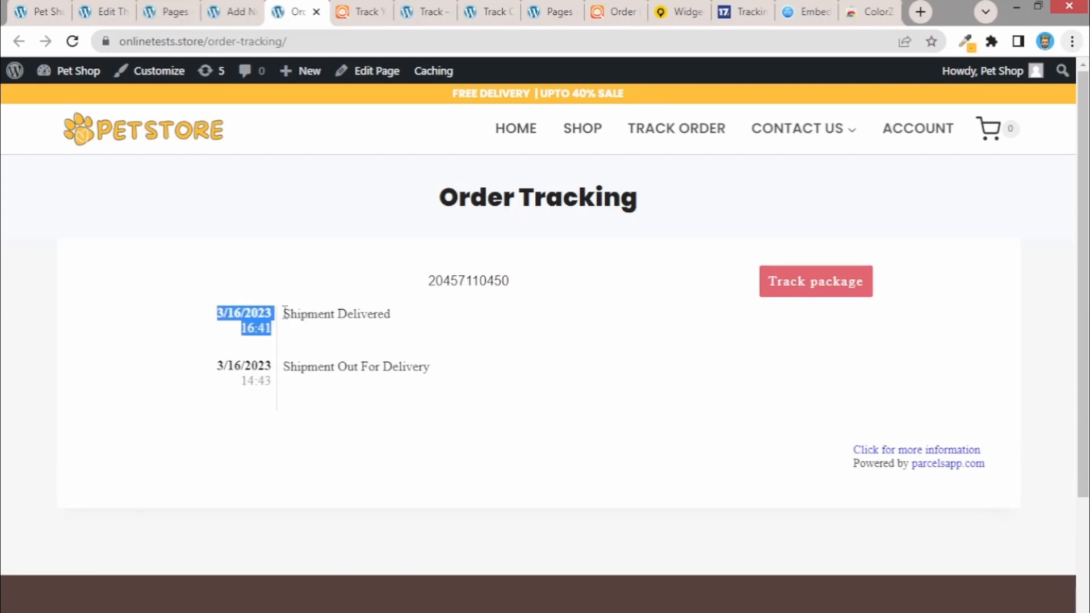
click(286, 371)
double_click(417, 368)
triple_click(229, 370)
click(272, 380)
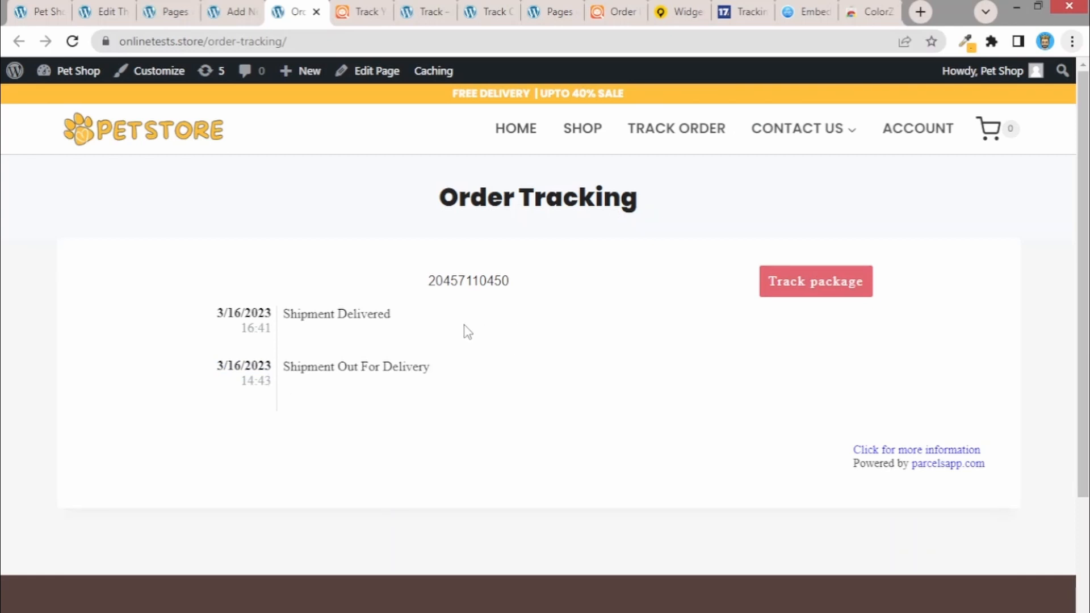
drag(440, 369, 260, 314)
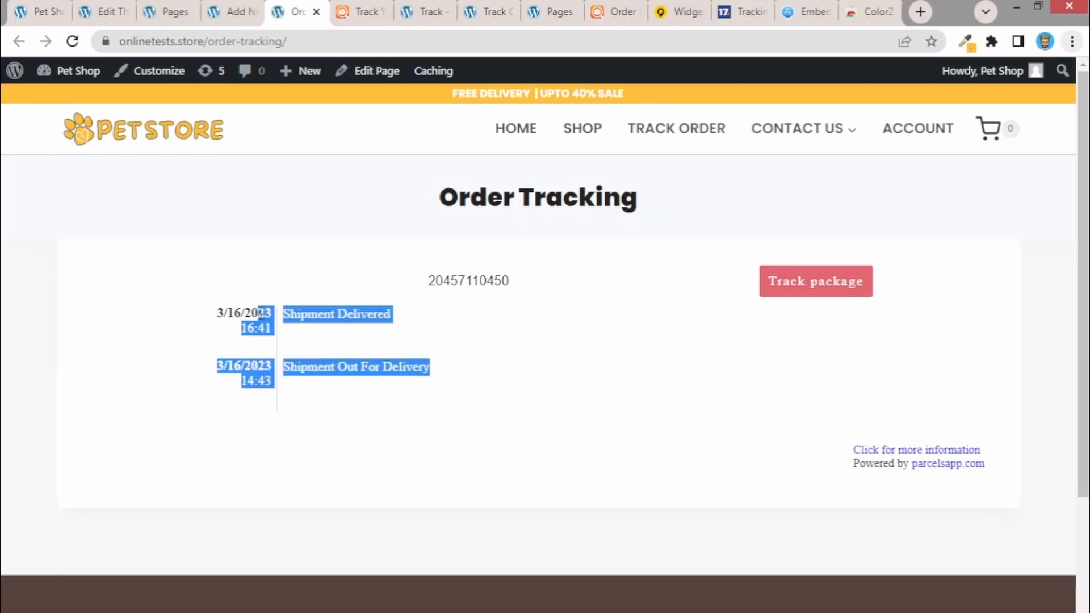
click(430, 346)
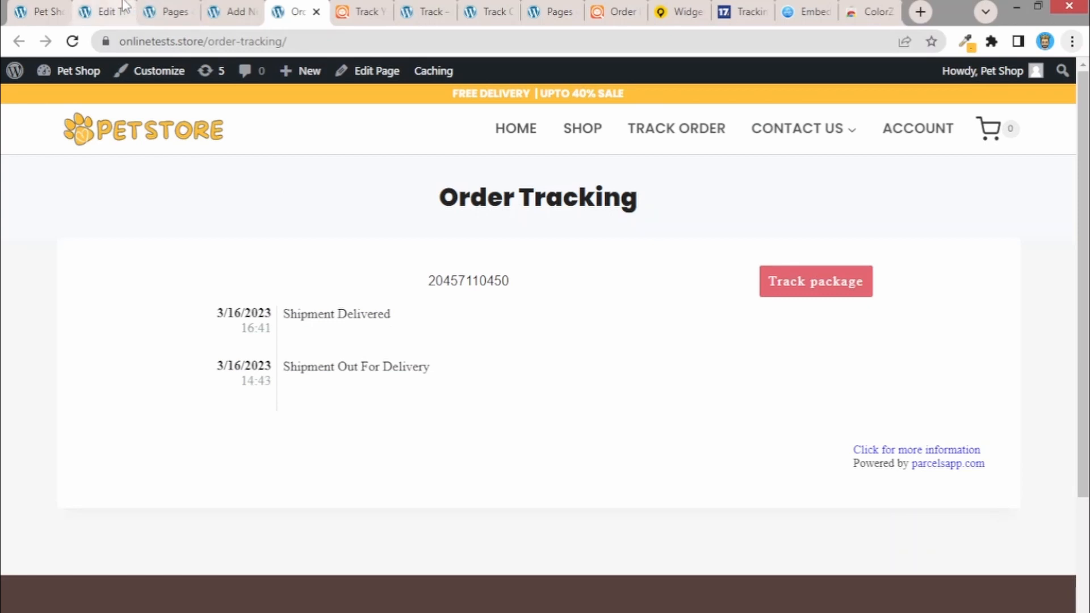
Step: Compare the .parcels-widget min-height in header.php with the widget on the live Order Tracking page
click(102, 11)
click(313, 309)
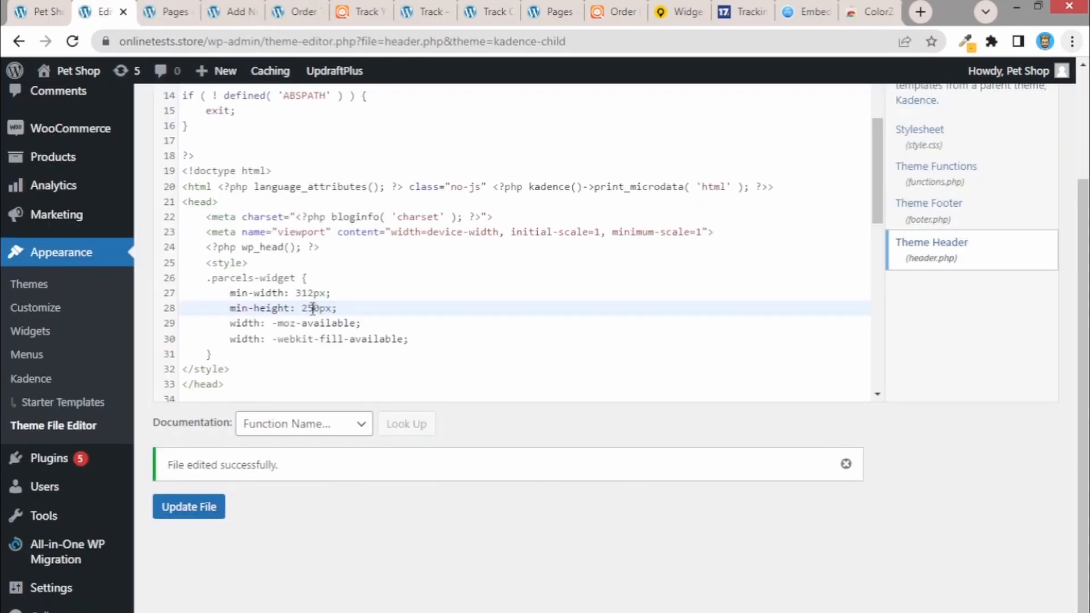
click(219, 5)
key(ctrl+Tab)
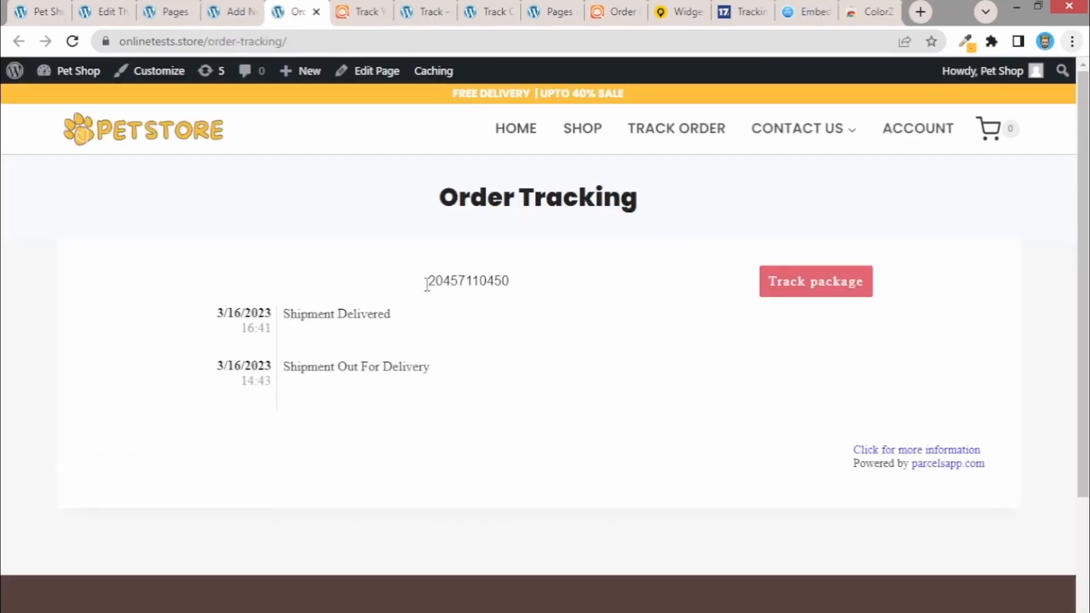
click(104, 11)
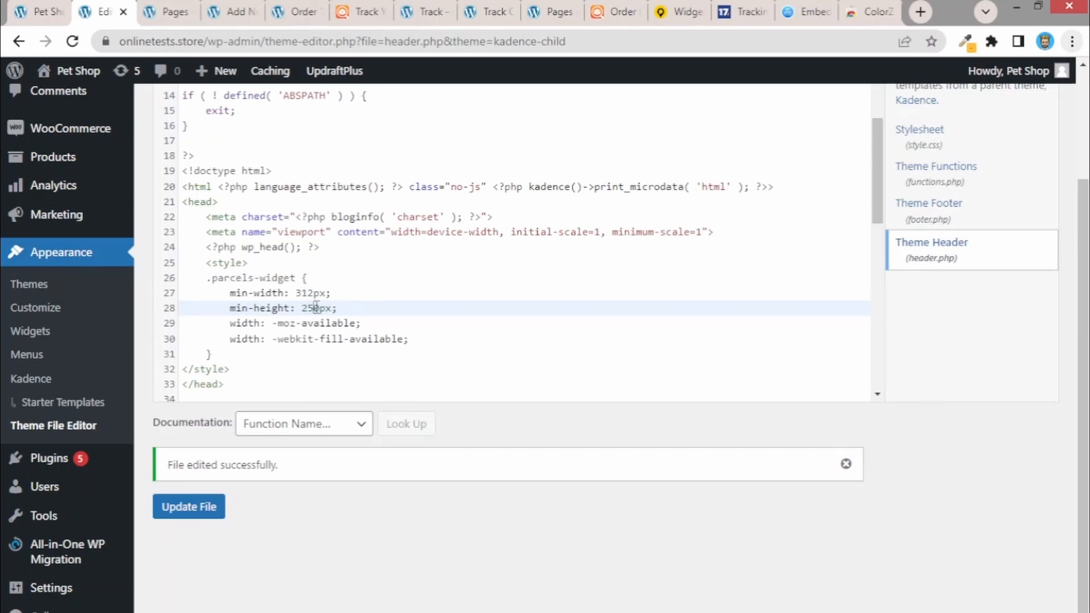
click(230, 10)
click(290, 11)
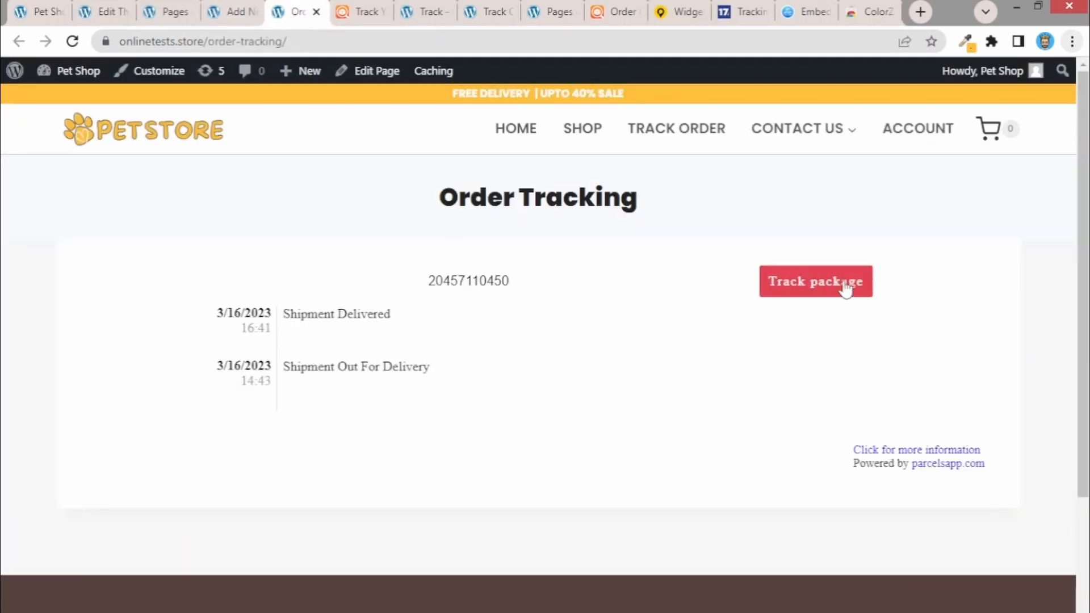
Step: Copy the customised Parcels widget URL with orange button, white button text and Enter AWB placeholder from the Track notes
key(alt+Tab)
scroll(710, 331, up, 6)
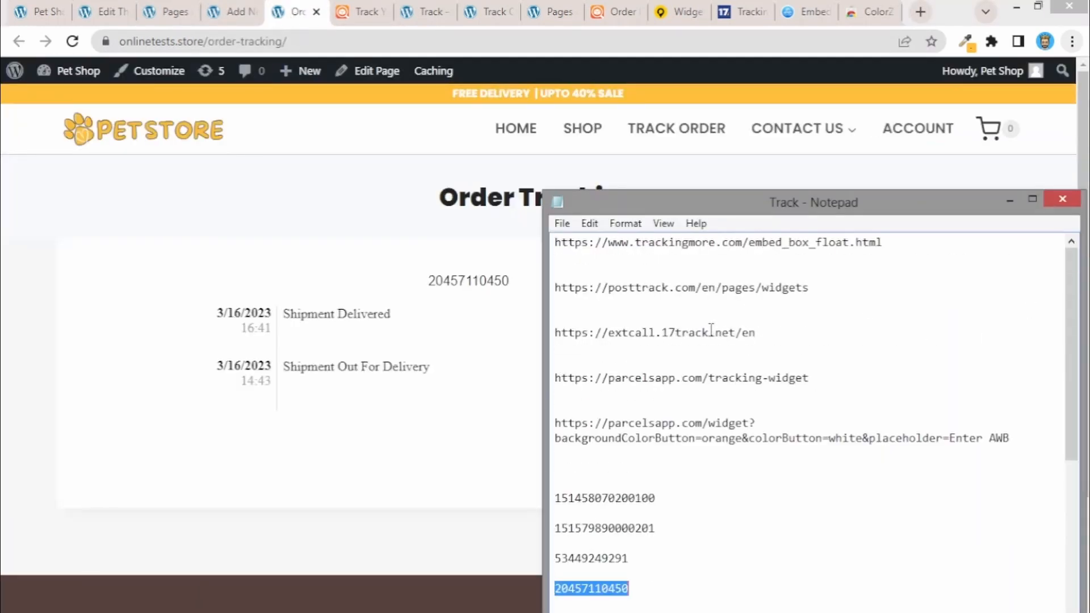
double_click(559, 425)
click(559, 444)
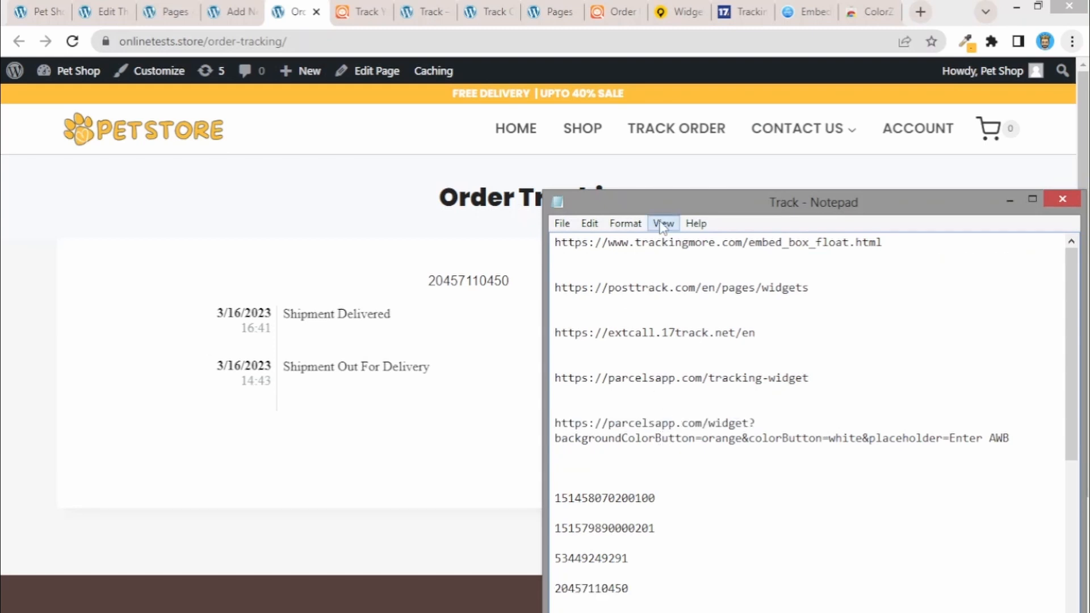
double_click(730, 440)
click(863, 448)
drag(877, 438, 704, 434)
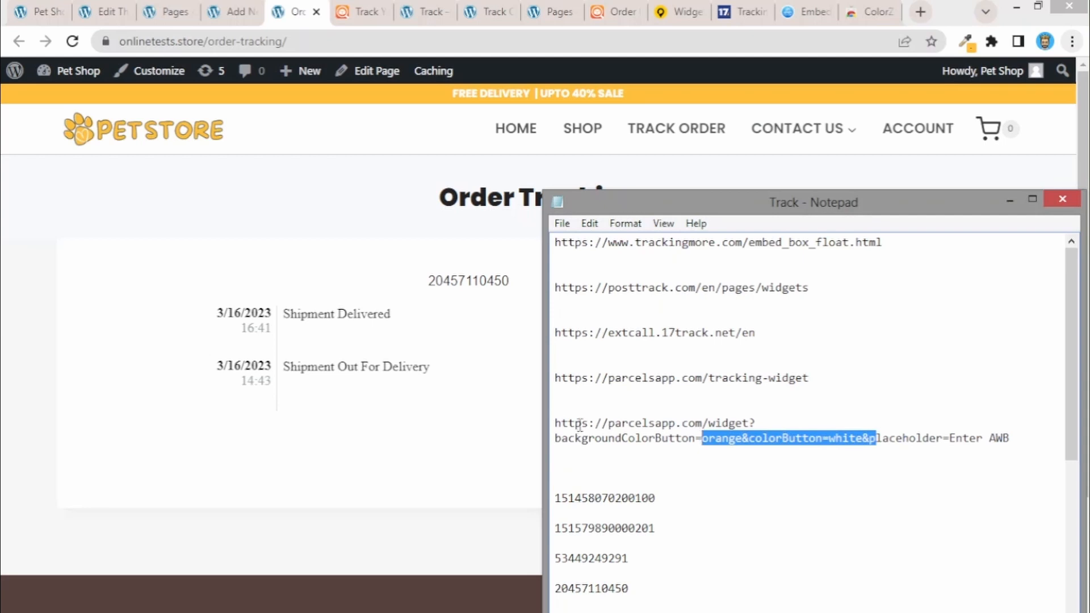
drag(555, 423, 1004, 440)
click(484, 419)
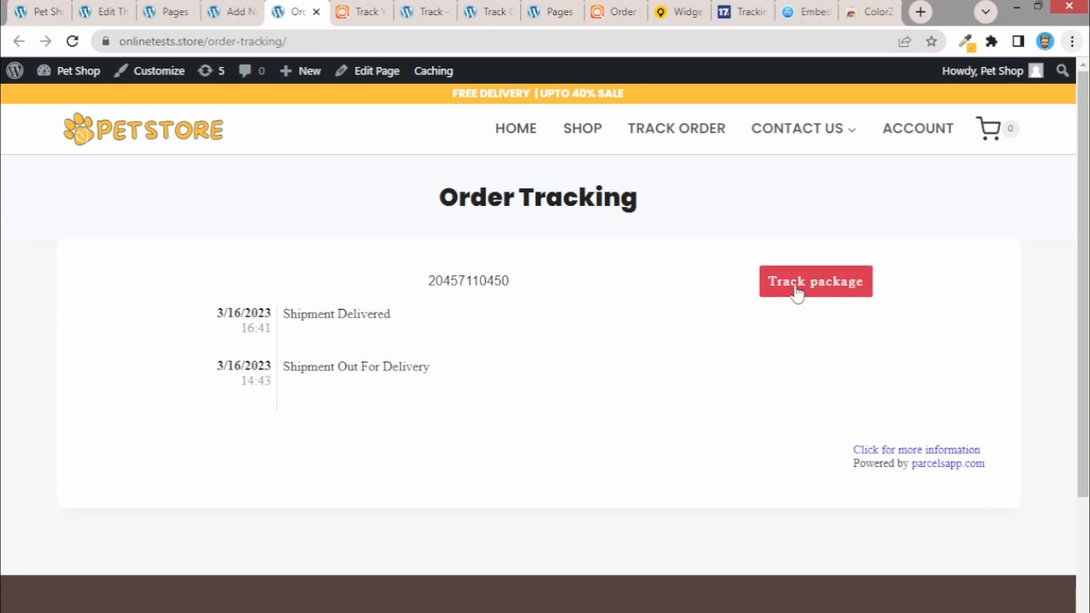
click(227, 11)
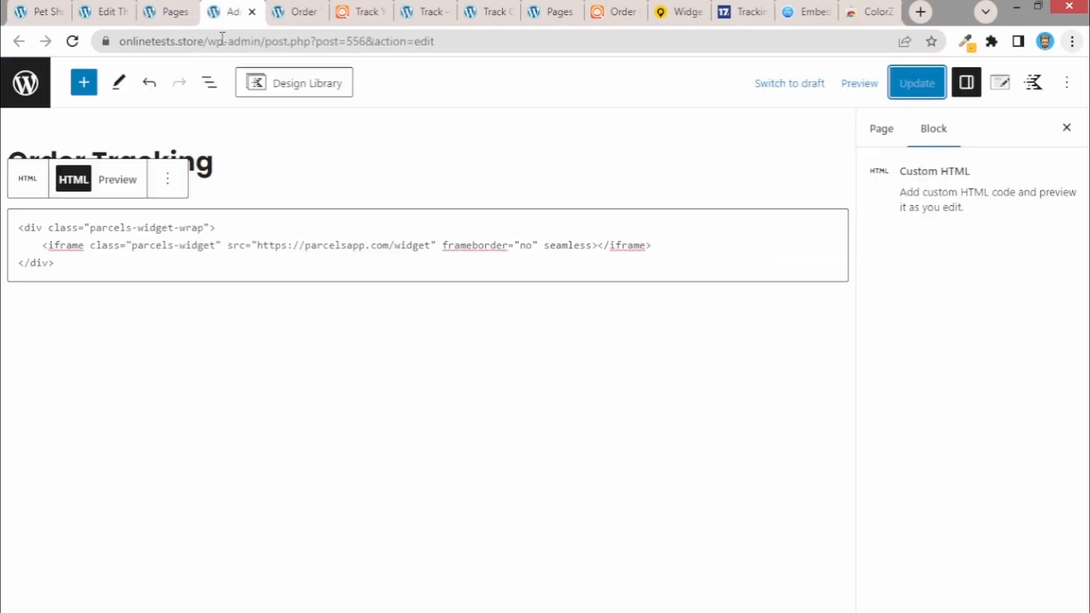
click(217, 258)
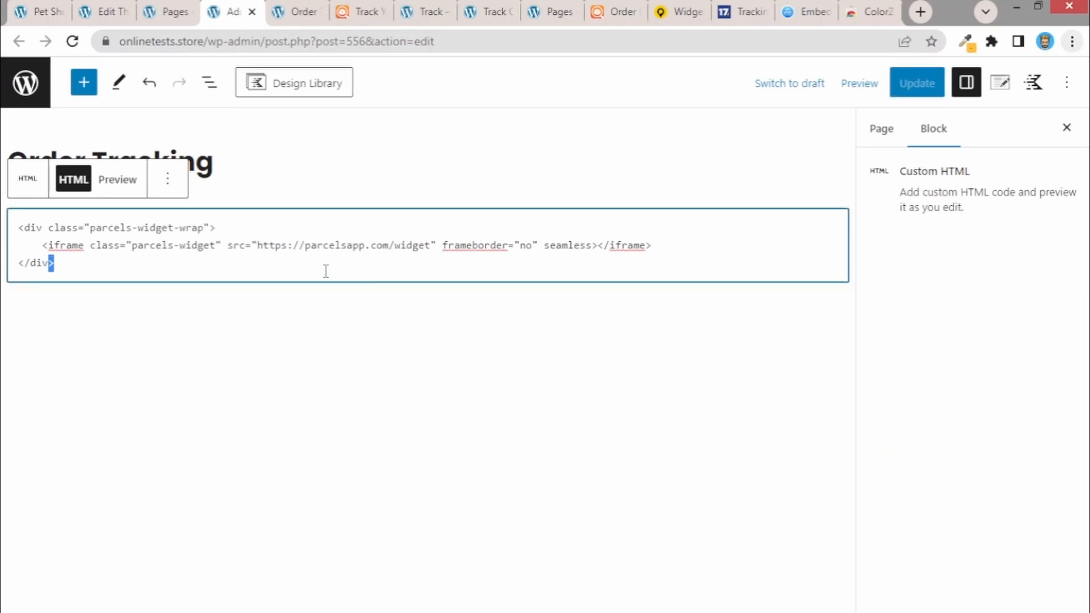
triple_click(258, 245)
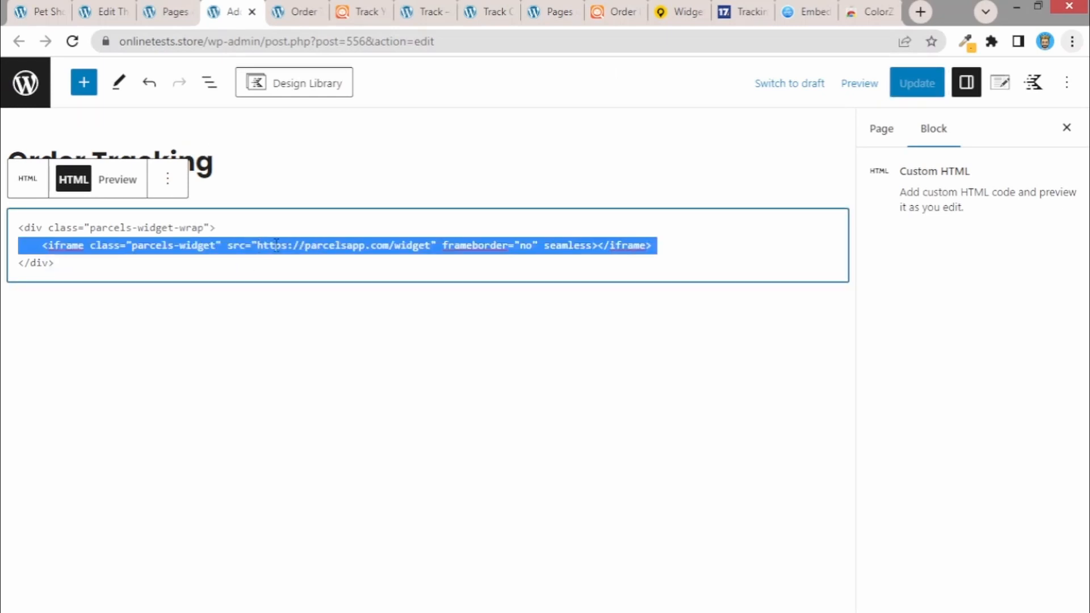
double_click(276, 245)
click(432, 243)
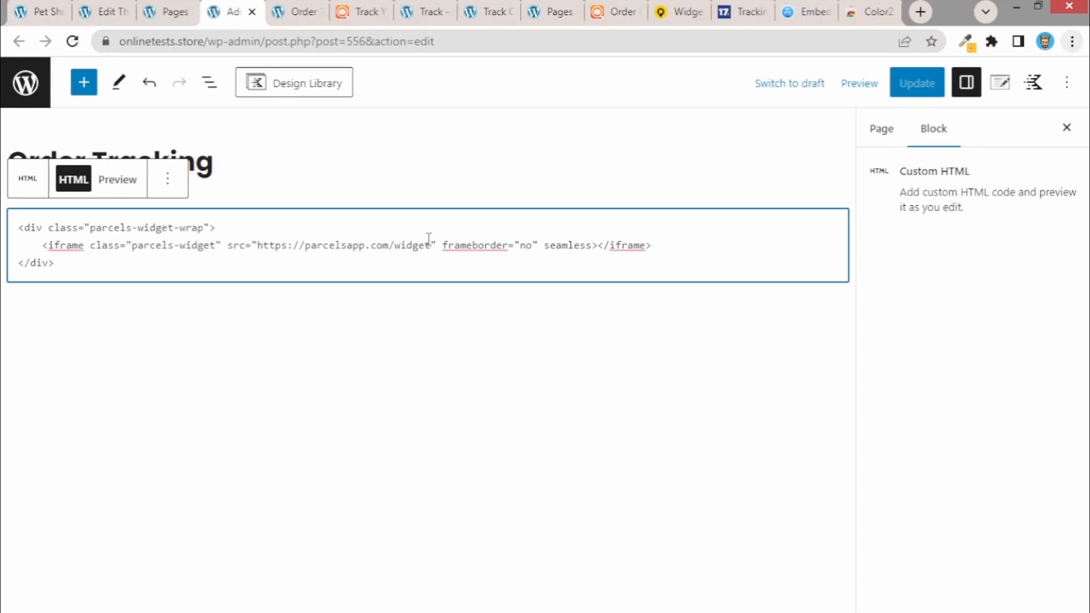
key(BackSpace)
key(BackSpace)
key(BackSpace)
key(BackSpace)
key(BackSpace)
key(BackSpace)
key(BackSpace)
key(BackSpace)
key(BackSpace)
key(BackSpace)
key(BackSpace)
key(BackSpace)
key(BackSpace)
key(BackSpace)
key(BackSpace)
key(BackSpace)
key(BackSpace)
key(BackSpace)
key(BackSpace)
key(BackSpace)
key(BackSpace)
key(BackSpace)
key(BackSpace)
key(BackSpace)
key(BackSpace)
key(BackSpace)
key(BackSpace)
key(BackSpace)
key(BackSpace)
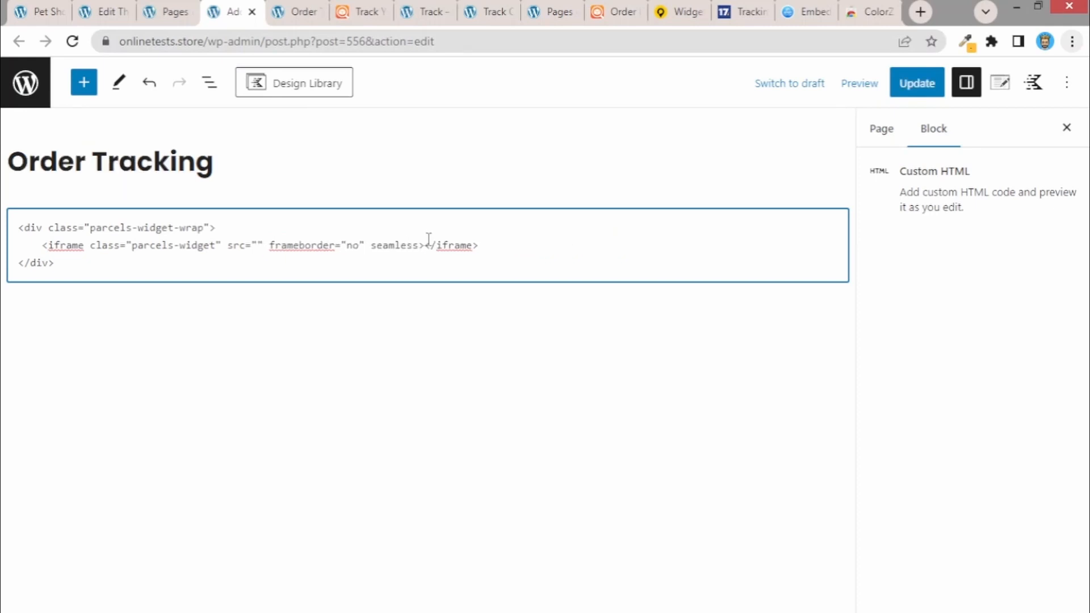
text(https://parcelsapp.com/widget?backgroundColorButton=orange&colorButton=white&placeholder=Enter AWB)
click(926, 82)
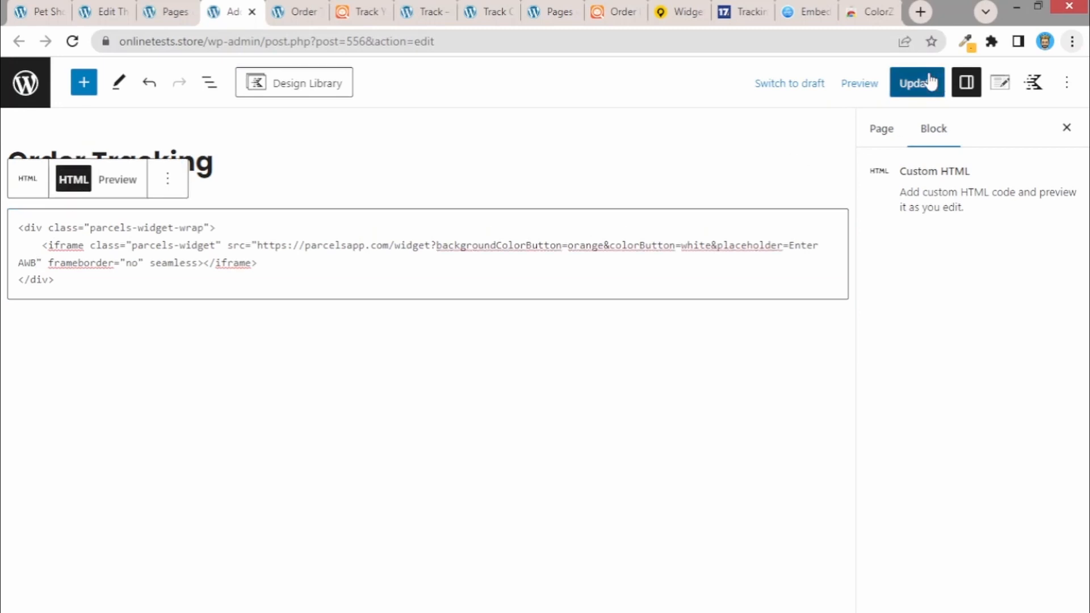
Step: Reload the live Order Tracking page to check the customised button colour and placeholder of the Parcels widget
click(302, 6)
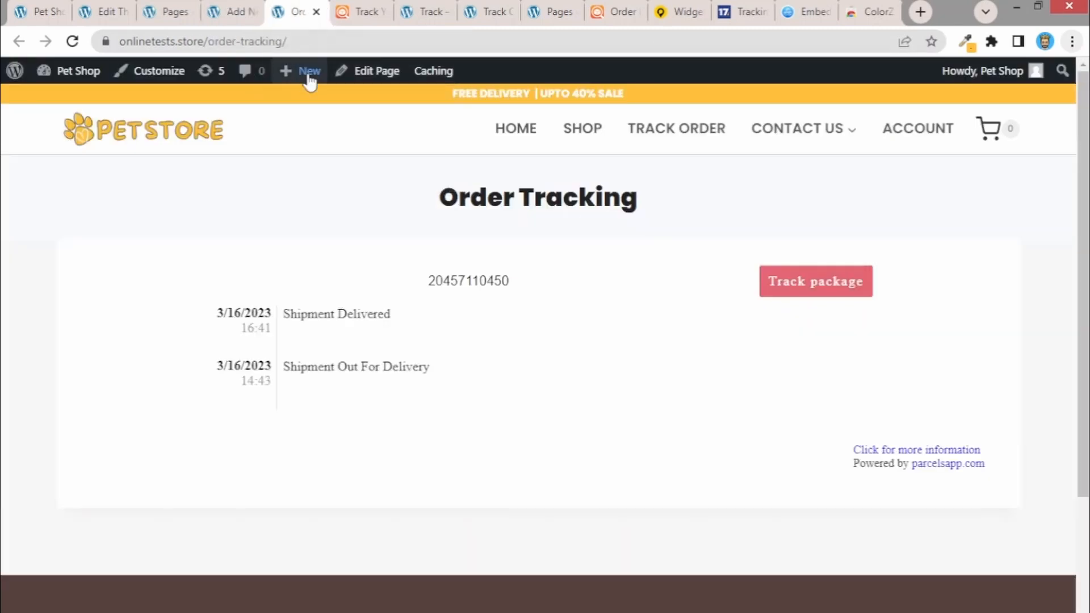
click(321, 42)
key(Return)
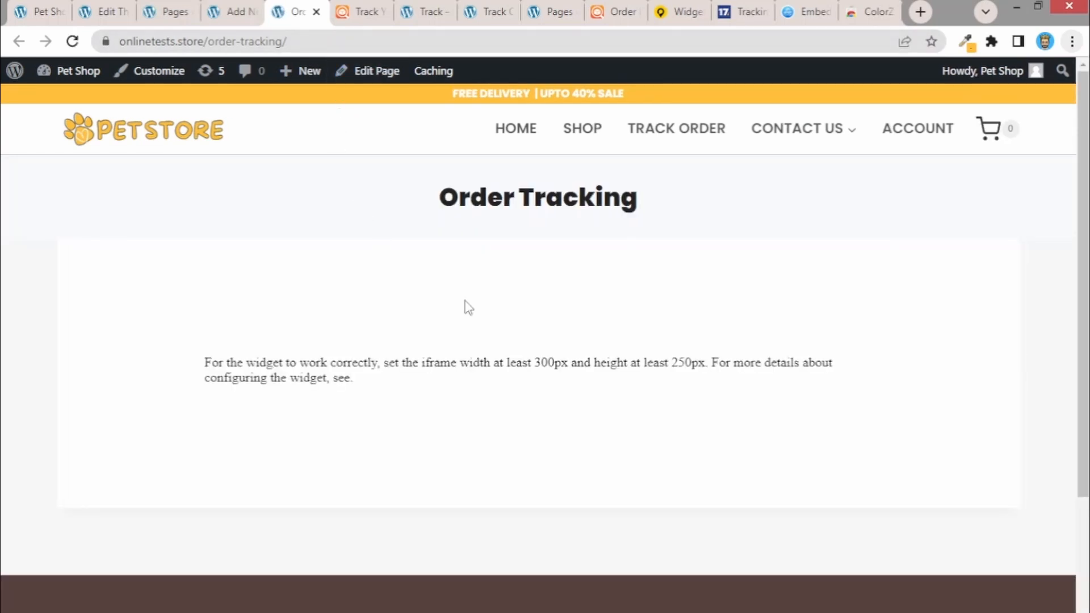
click(320, 42)
key(Return)
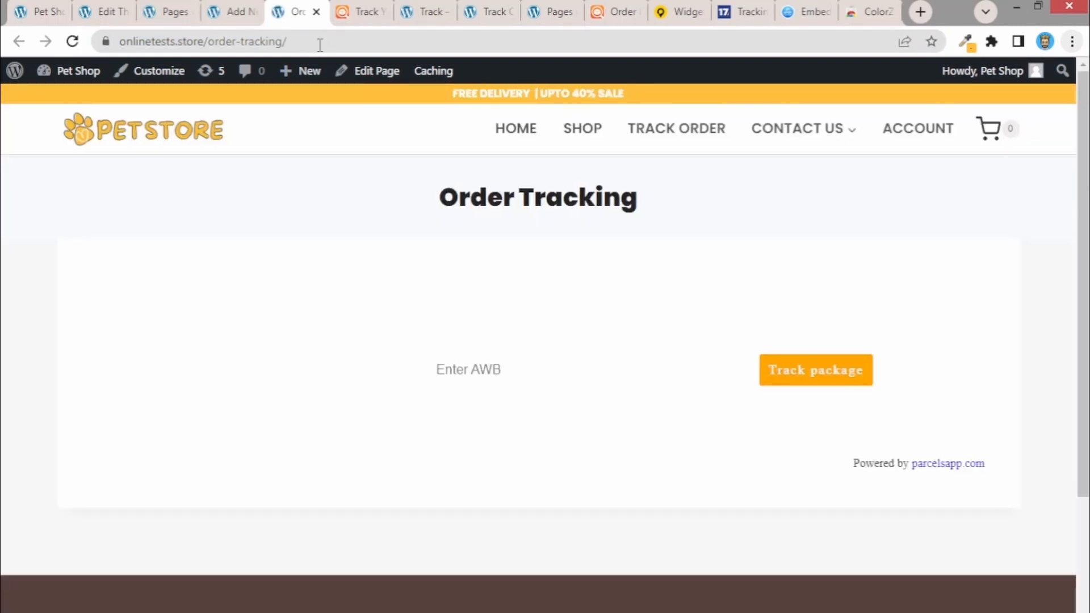
scroll(689, 343, down, 2)
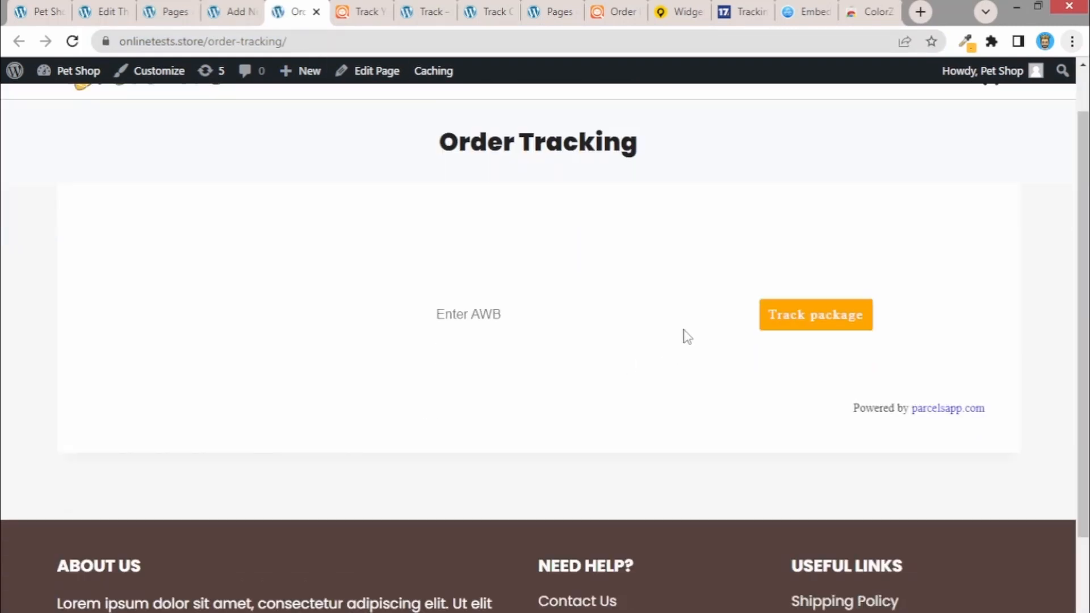
scroll(796, 299, up, 2)
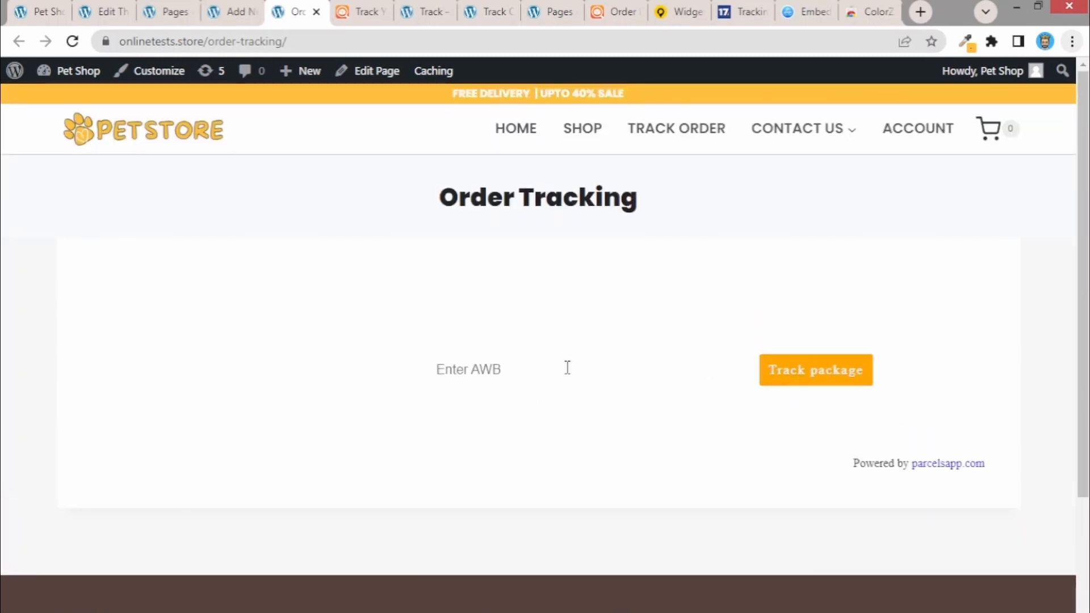
Step: Track the third tracking number from the Track notes in the customised Parcels widget and check the shipment events
key(alt+Tab)
scroll(619, 457, down, 3)
drag(629, 423, 554, 425)
key(ctrl+c)
key(alt+Tab)
key(ctrl+v)
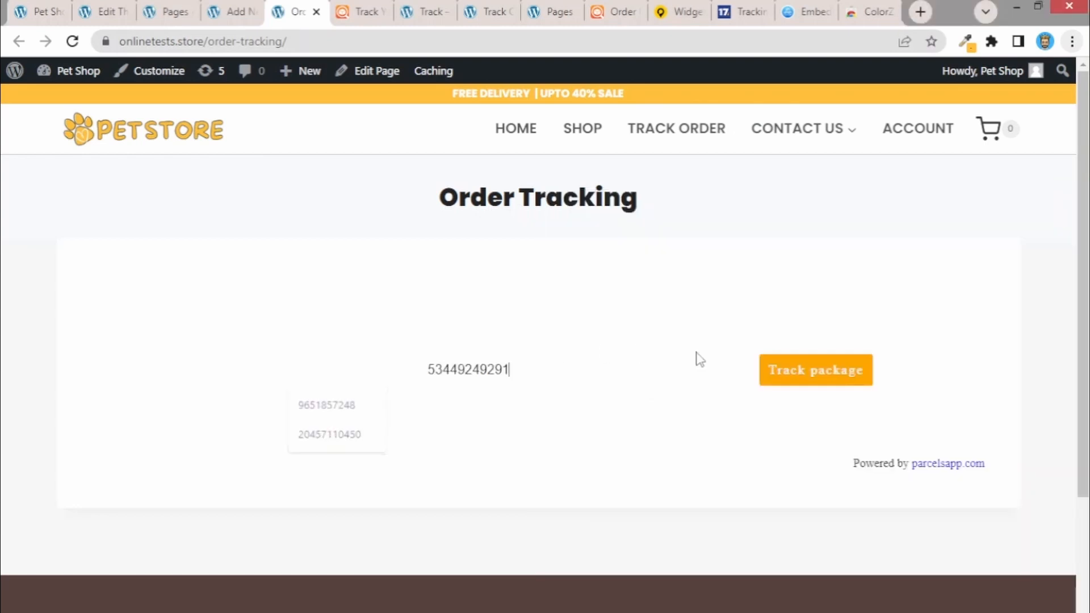
click(802, 377)
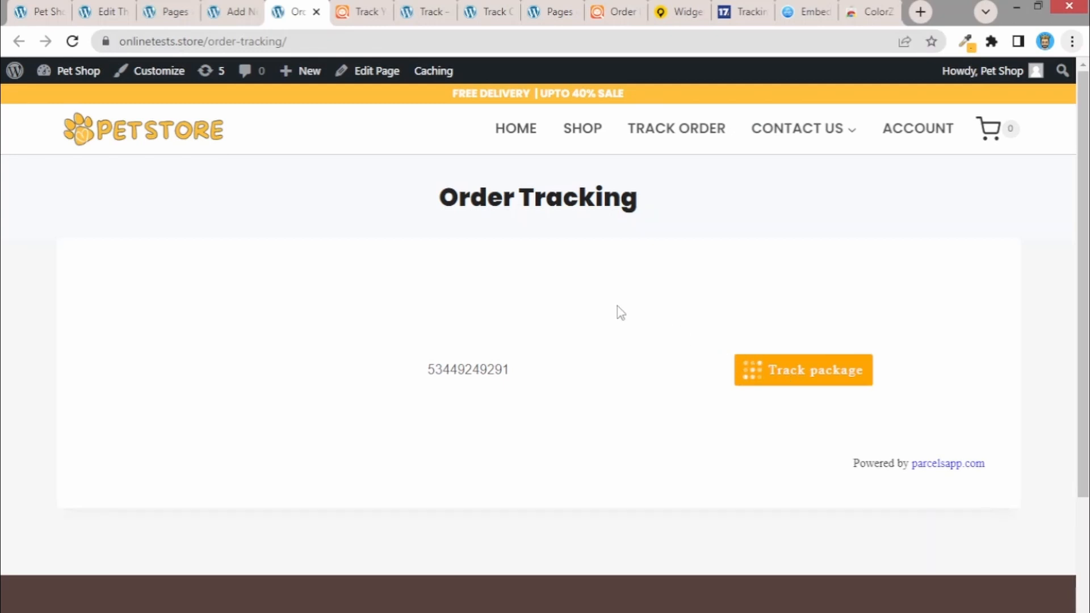
drag(301, 314, 367, 314)
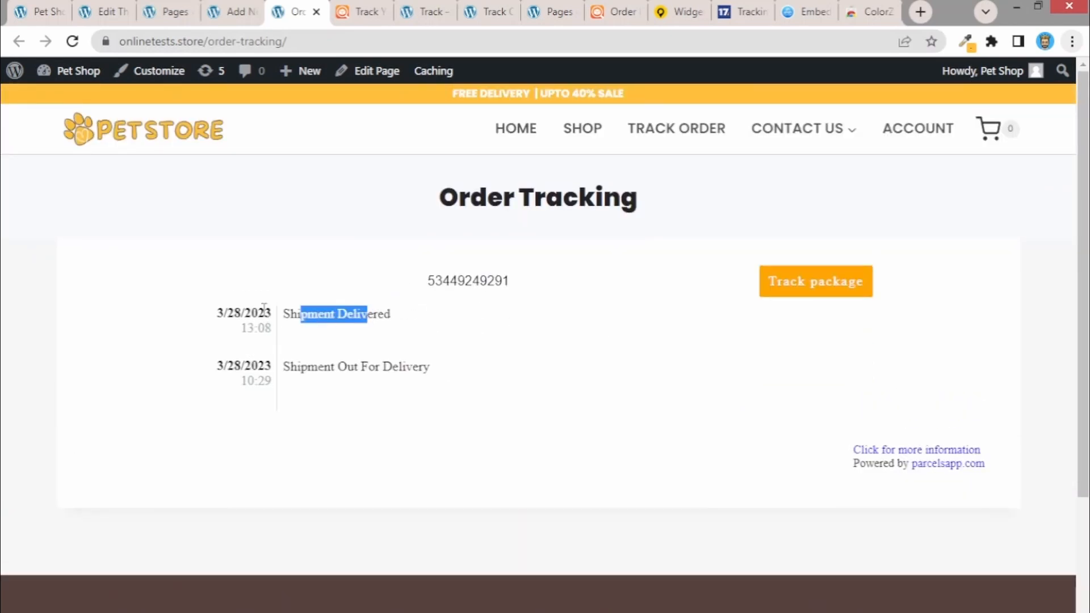
drag(218, 313, 258, 314)
drag(281, 368, 409, 382)
click(452, 384)
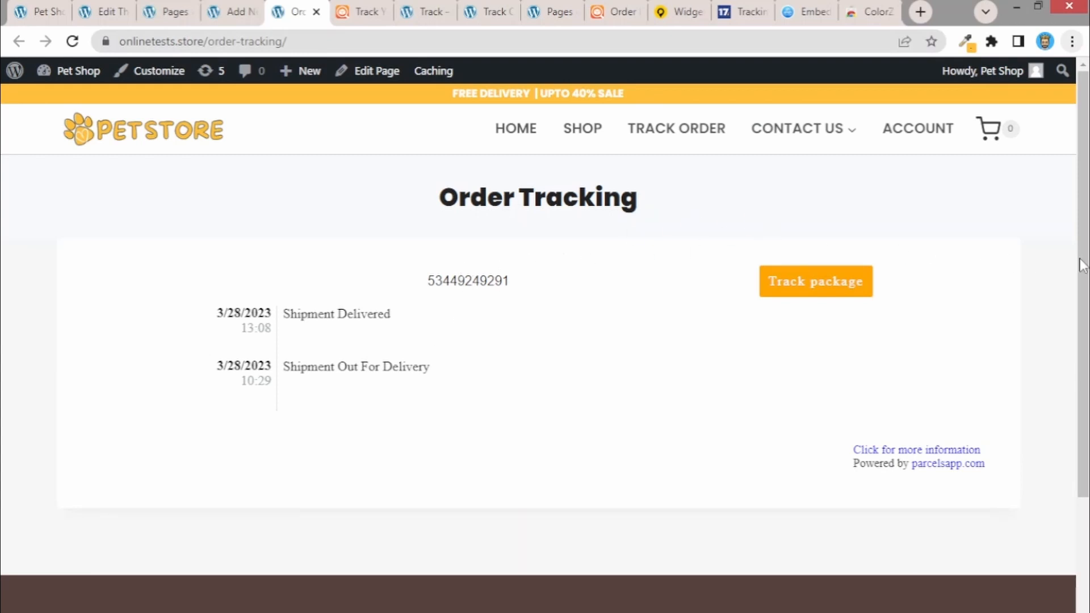
Step: Return to the Track notes and review the list of tracking widget links
key(alt+Tab)
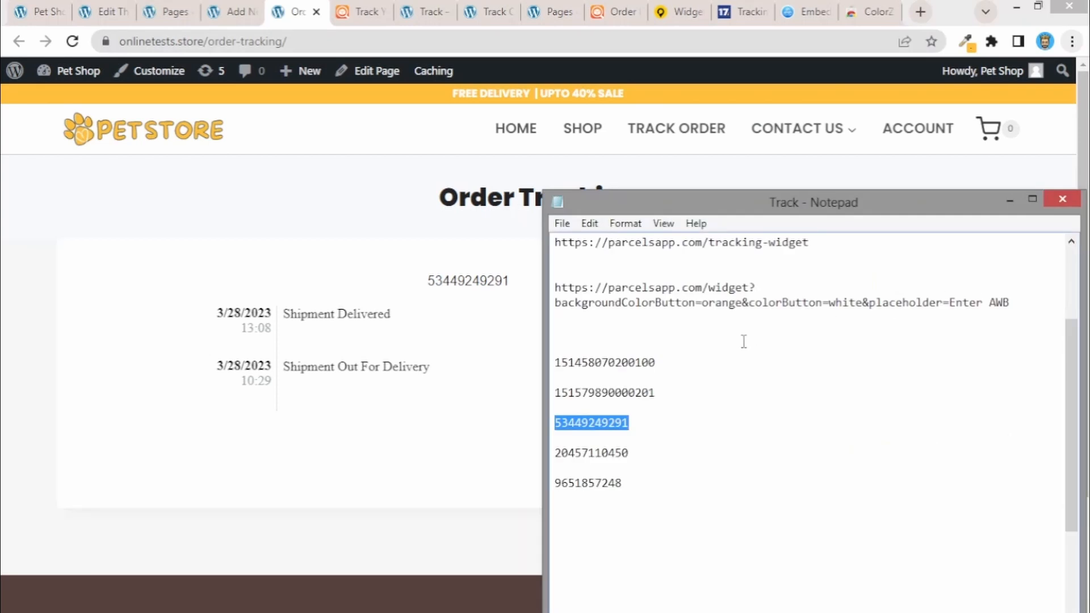
scroll(744, 341, up, 3)
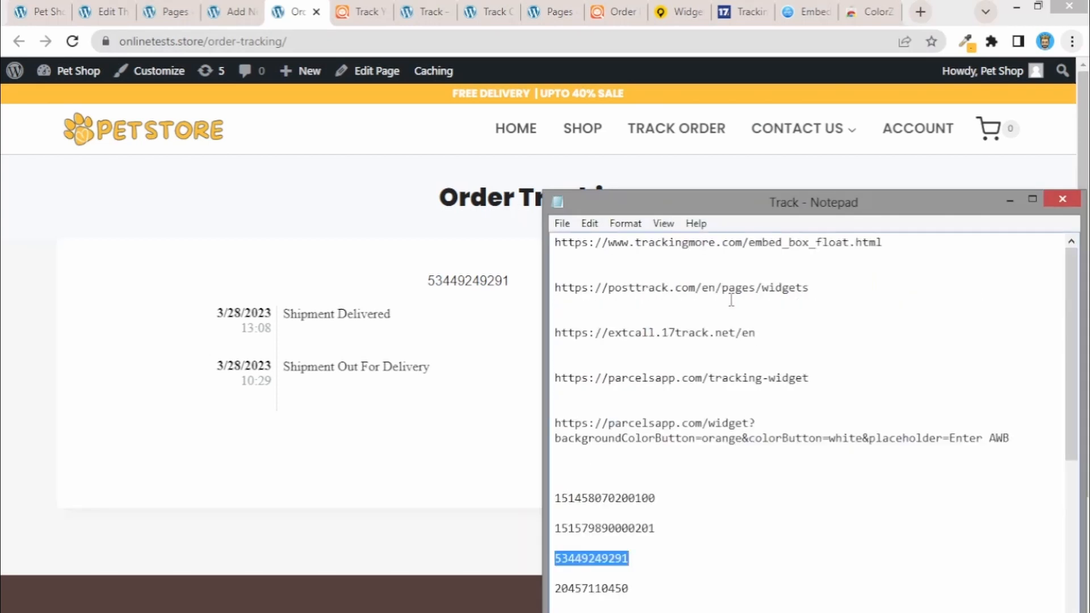